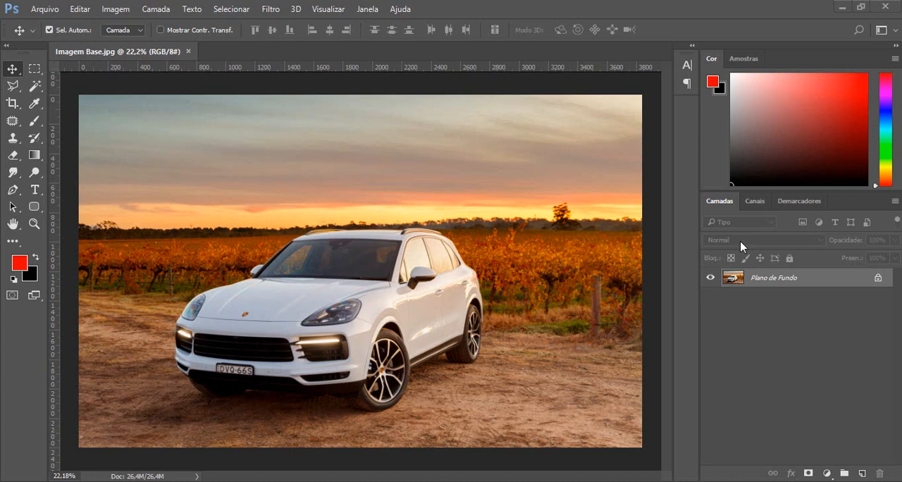
Duplicate the background layer, hide the original, and rename the copy "Base".
{"action": "key", "text": "ctrl"}
{"action": "key", "text": "ctrl+j"}
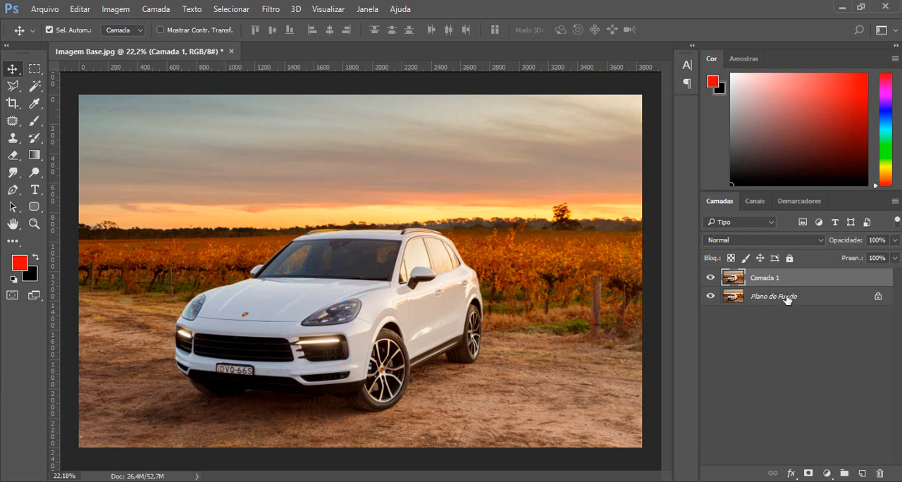
{"action": "left_click", "coordinate": [710, 296]}
{"action": "double_click", "coordinate": [765, 279]}
{"action": "type", "text": "Base"}
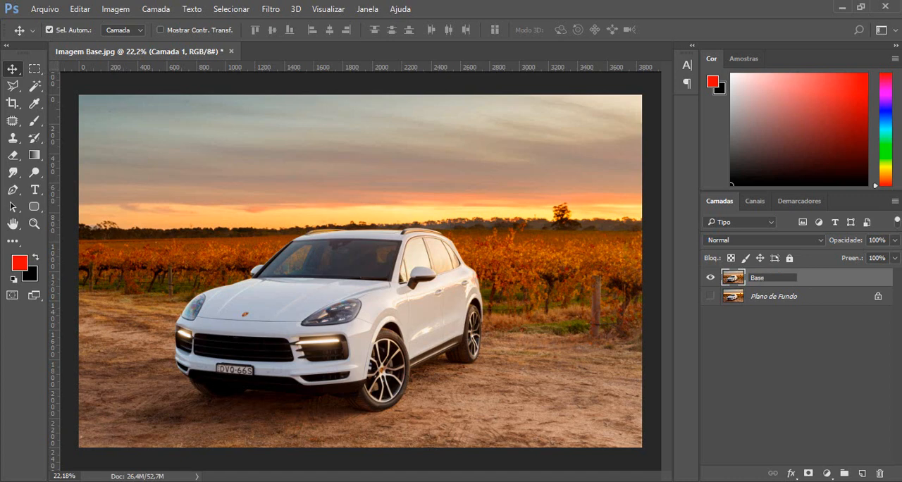
{"action": "key", "text": "Return"}
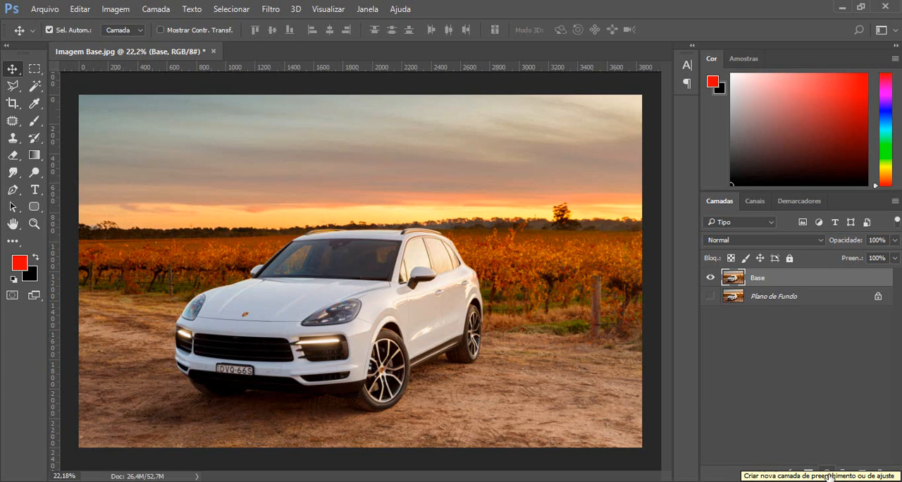
Add a Hue/Saturation adjustment layer above Base and turn on Colorize, giving the image a red tint.
{"action": "left_click", "coordinate": [828, 473]}
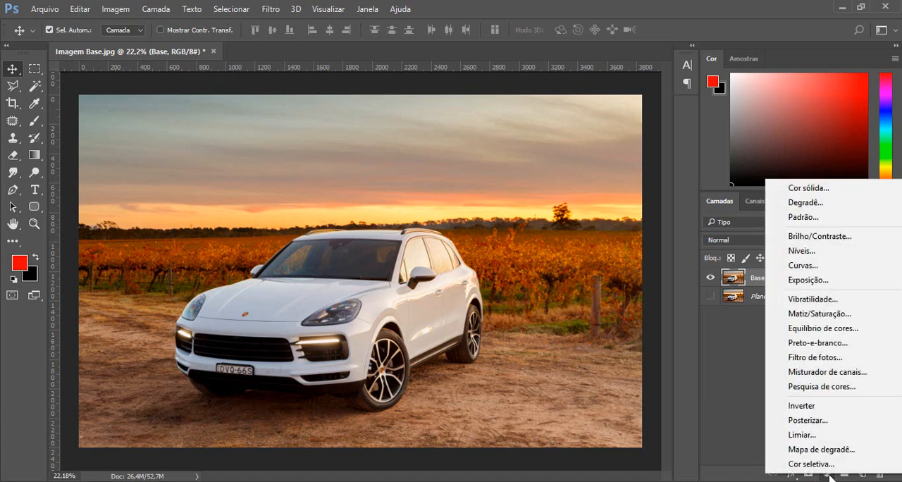
{"action": "left_click", "coordinate": [817, 316]}
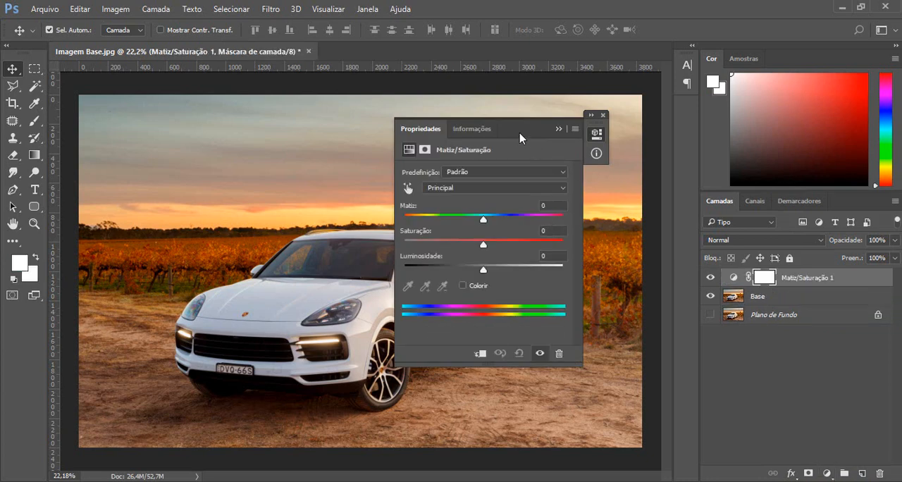
{"action": "left_click_drag", "start_coordinate": [522, 127], "coordinate": [586, 105]}
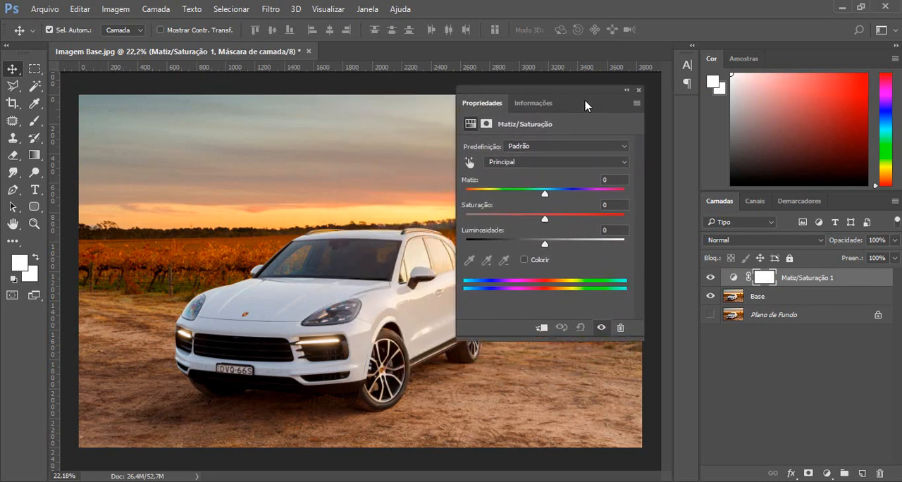
{"action": "left_click", "coordinate": [525, 261]}
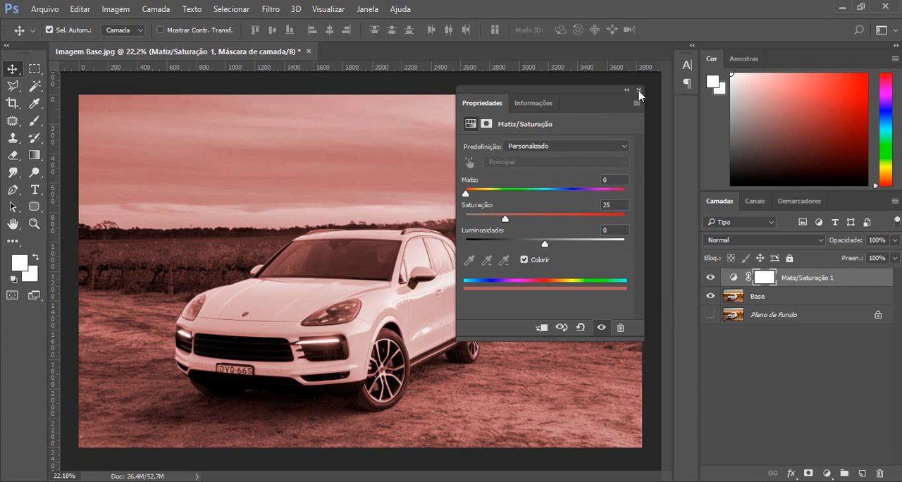
{"action": "left_click", "coordinate": [639, 90]}
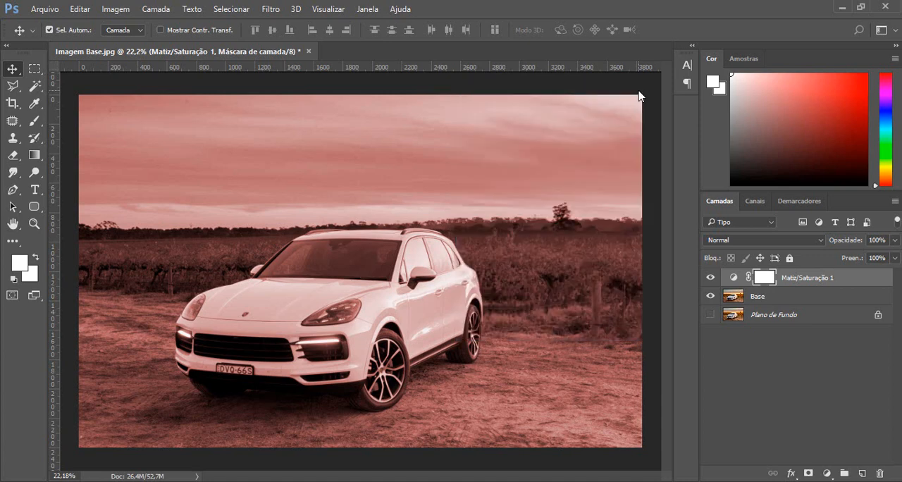
Compare the photo with the Hue/Saturation layer hidden and shown.
{"action": "left_click", "coordinate": [753, 299]}
{"action": "left_click", "coordinate": [792, 281]}
{"action": "left_click", "coordinate": [710, 278]}
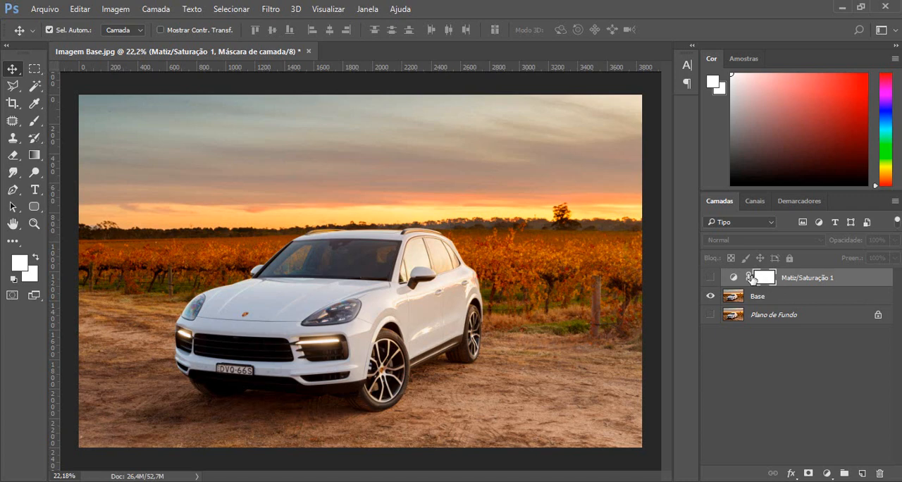
{"action": "left_click", "coordinate": [710, 279]}
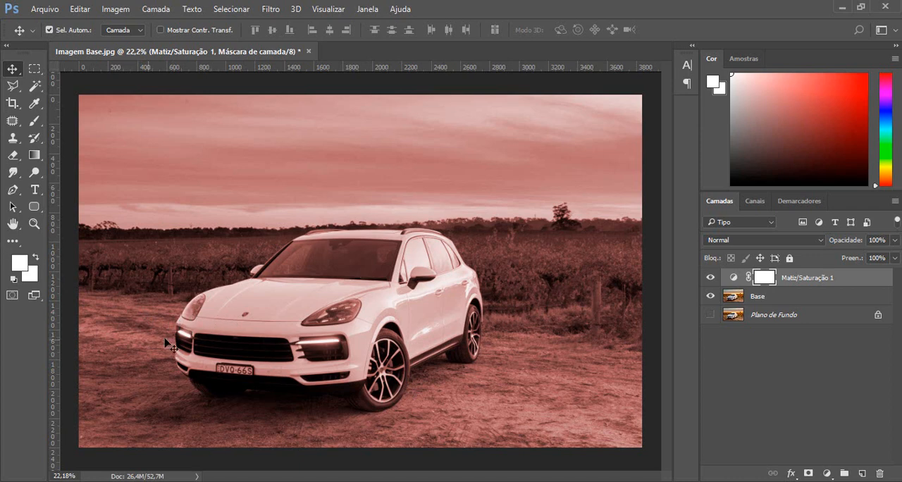
Reset the foreground and background colours to white and black, and check the hex code of each.
{"action": "scroll", "coordinate": [154, 358], "scroll_direction": "up", "scroll_amount": 3}
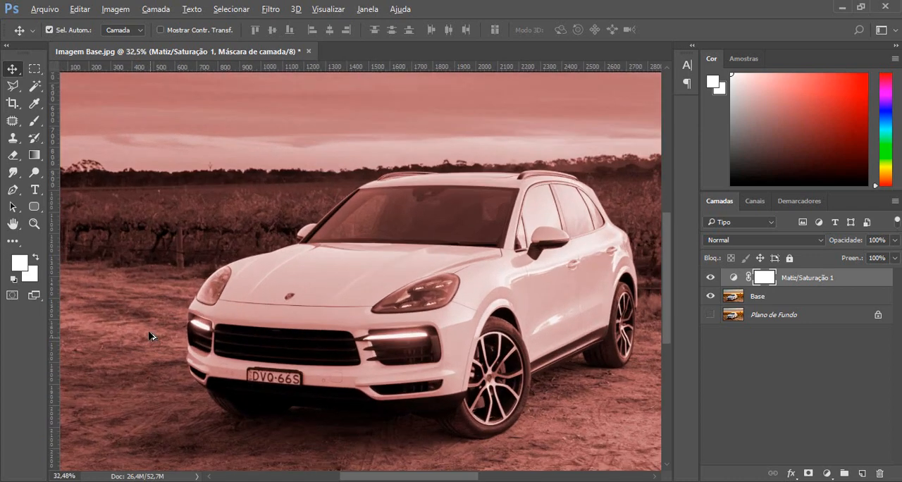
{"action": "scroll", "coordinate": [149, 335], "scroll_direction": "up", "scroll_amount": 5}
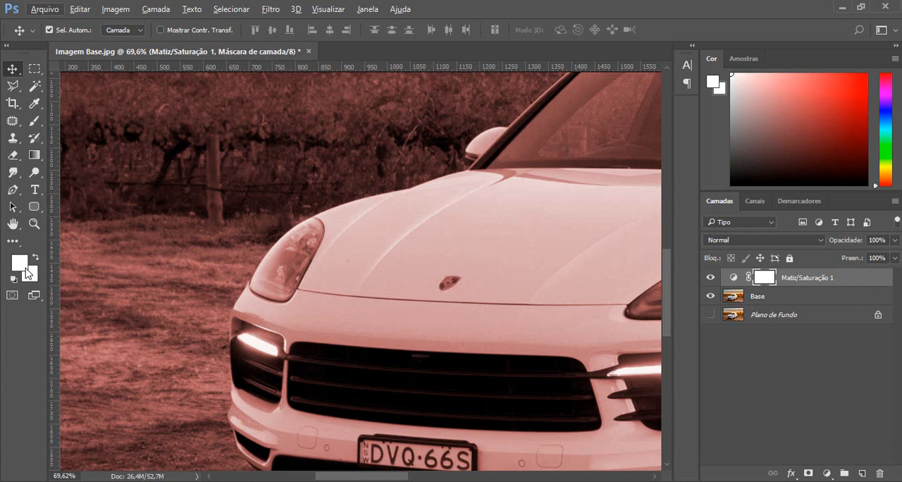
{"action": "key", "text": "d"}
{"action": "left_click", "coordinate": [579, 6]}
{"action": "left_click", "coordinate": [20, 263]}
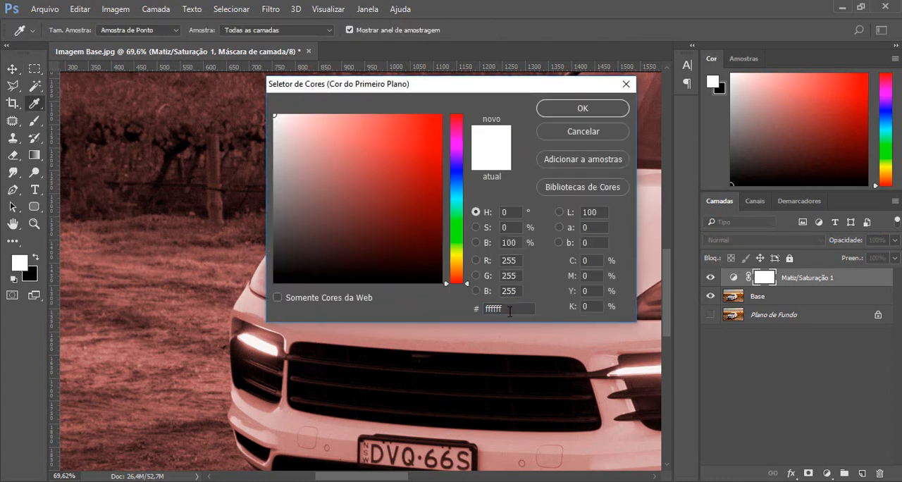
{"action": "left_click_drag", "start_coordinate": [508, 311], "coordinate": [474, 310]}
{"action": "left_click", "coordinate": [541, 110]}
{"action": "left_click", "coordinate": [35, 279]}
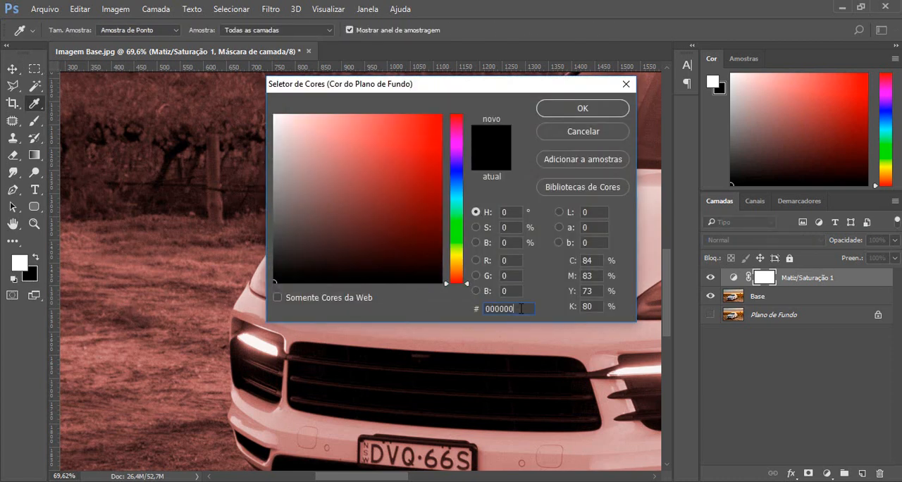
{"action": "left_click", "coordinate": [564, 135]}
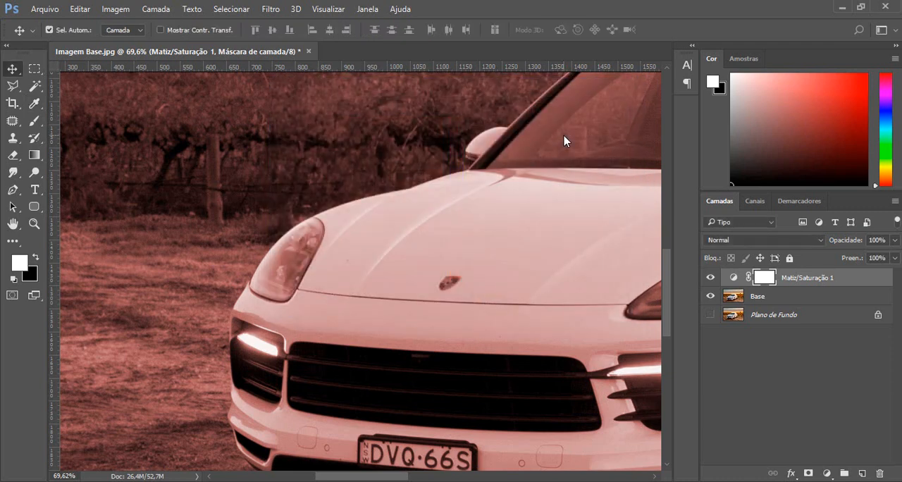
Set up the Brush tool with a hard round tip at 95 px and 100% hardness.
{"action": "key", "text": "b"}
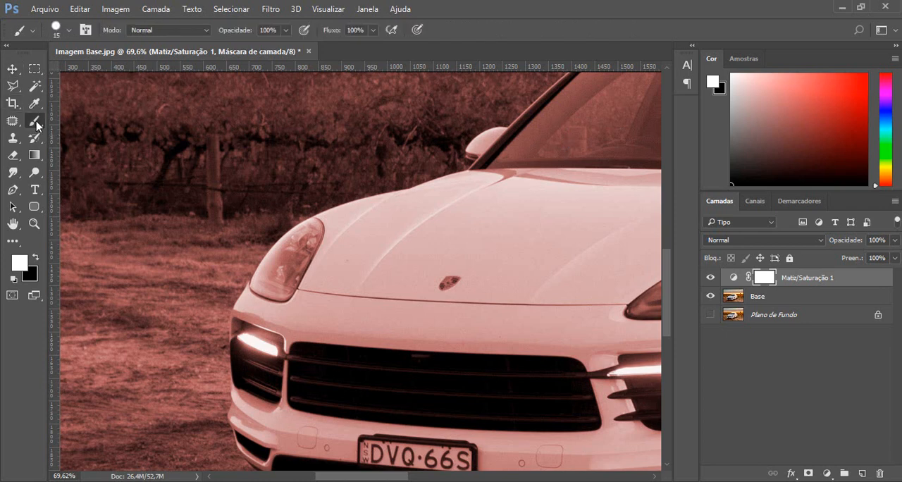
{"action": "right_click", "coordinate": [291, 199]}
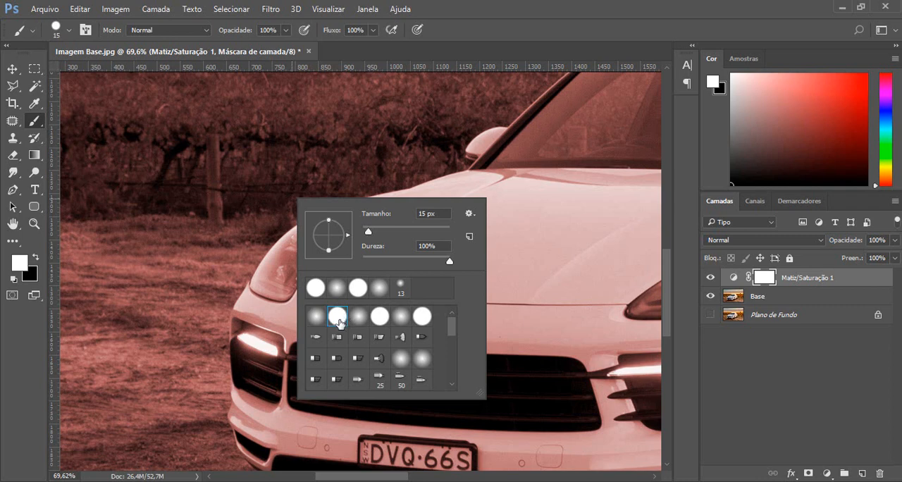
{"action": "left_click_drag", "start_coordinate": [367, 231], "coordinate": [395, 234]}
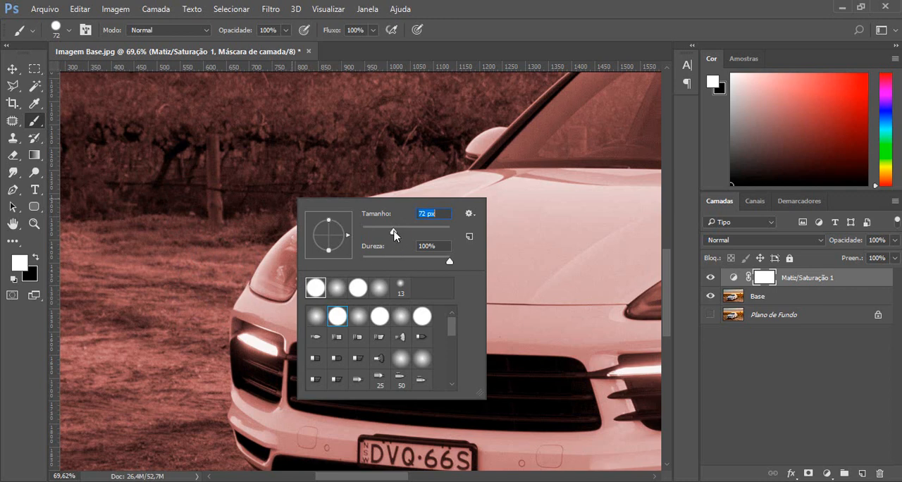
{"action": "left_click_drag", "start_coordinate": [393, 233], "coordinate": [400, 235]}
{"action": "key", "text": "Up"}
{"action": "key", "text": "Up"}
{"action": "key", "text": "Return"}
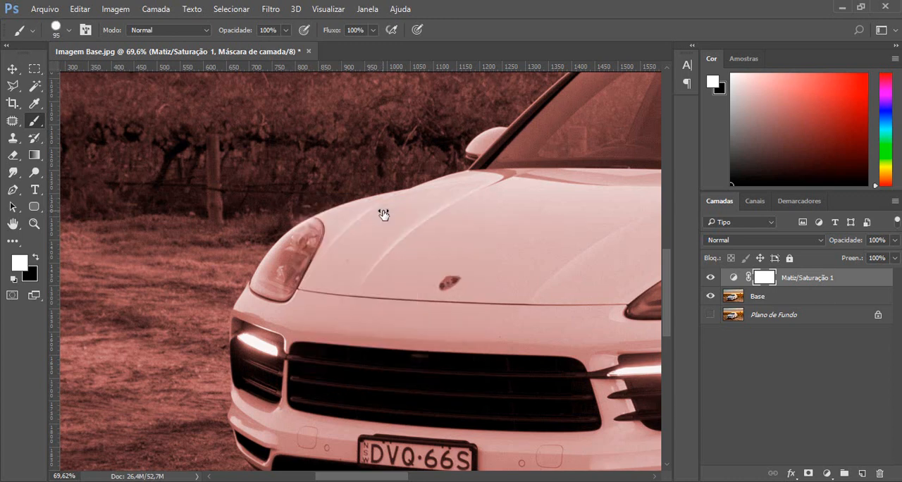
Paint with black on the Hue/Saturation mask over the headlight beside the grass and the ground next to it.
{"action": "scroll", "coordinate": [276, 276], "scroll_direction": "up", "scroll_amount": 5, "text": "alt"}
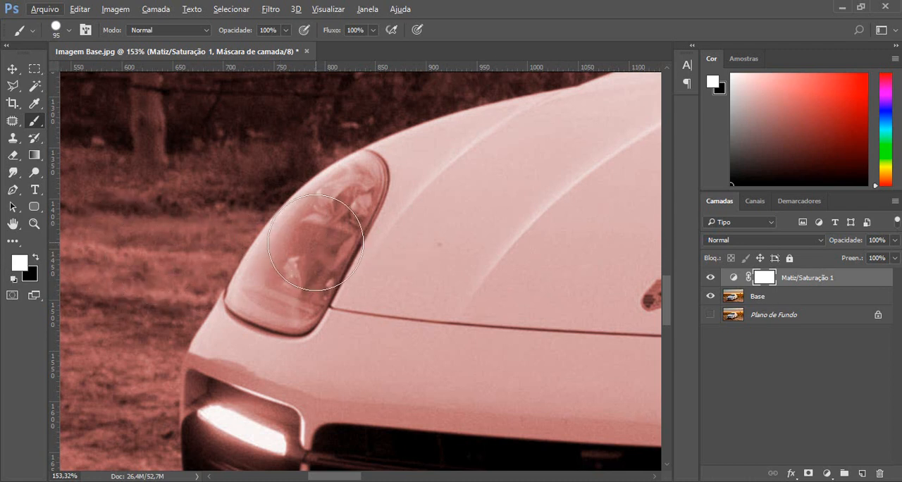
{"action": "key", "text": "x"}
{"action": "key", "text": "x"}
{"action": "key", "text": "x"}
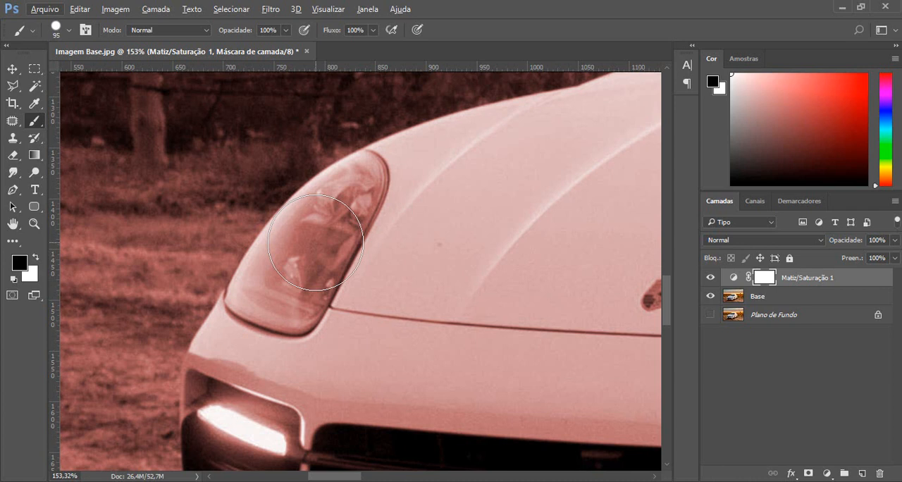
{"action": "key", "text": "x"}
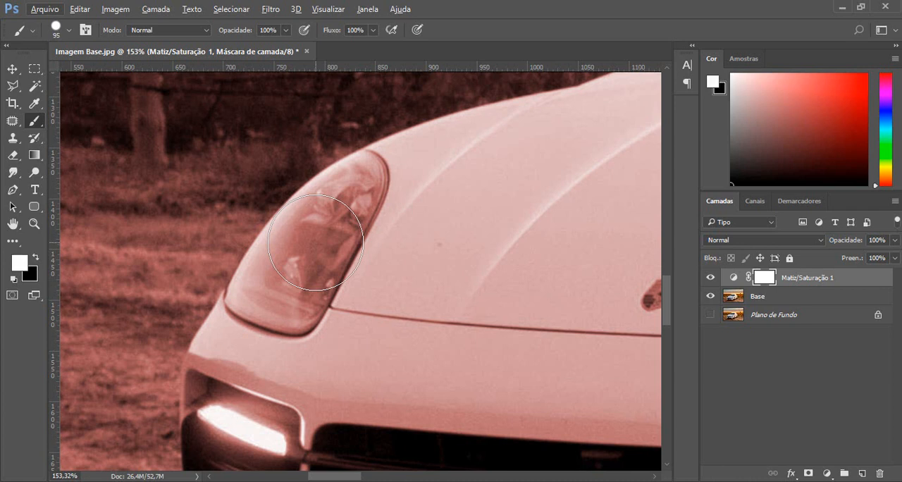
{"action": "key", "text": "x"}
{"action": "key", "text": "x"}
{"action": "key", "text": "x"}
{"action": "key", "text": "x"}
{"action": "key", "text": "x"}
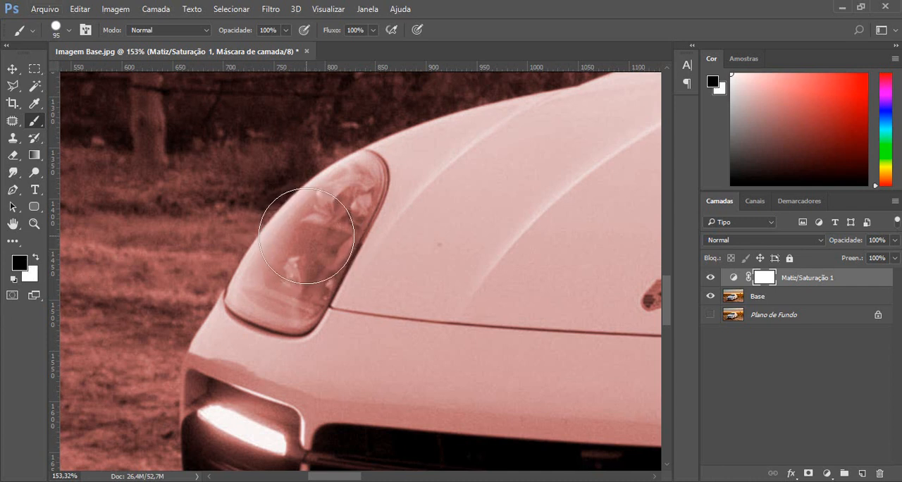
{"action": "left_click", "coordinate": [306, 236]}
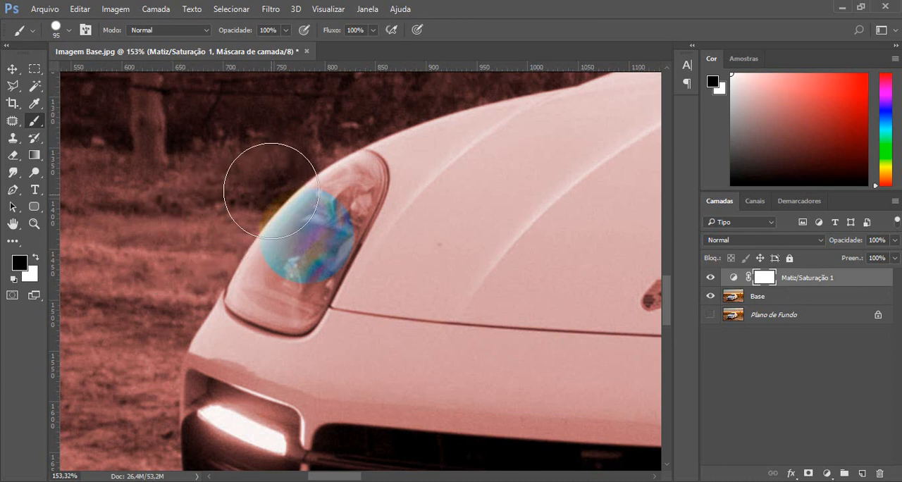
{"action": "mouse_move", "coordinate": [271, 190]}
{"action": "left_mouse_down"}
{"action": "mouse_move", "coordinate": [209, 178]}
{"action": "mouse_move", "coordinate": [223, 182]}
{"action": "mouse_move", "coordinate": [188, 199]}
{"action": "mouse_move", "coordinate": [190, 215]}
{"action": "mouse_move", "coordinate": [273, 275]}
{"action": "mouse_move", "coordinate": [288, 195]}
{"action": "mouse_move", "coordinate": [306, 197]}
{"action": "mouse_move", "coordinate": [297, 193]}
{"action": "mouse_move", "coordinate": [292, 224]}
{"action": "left_mouse_up"}
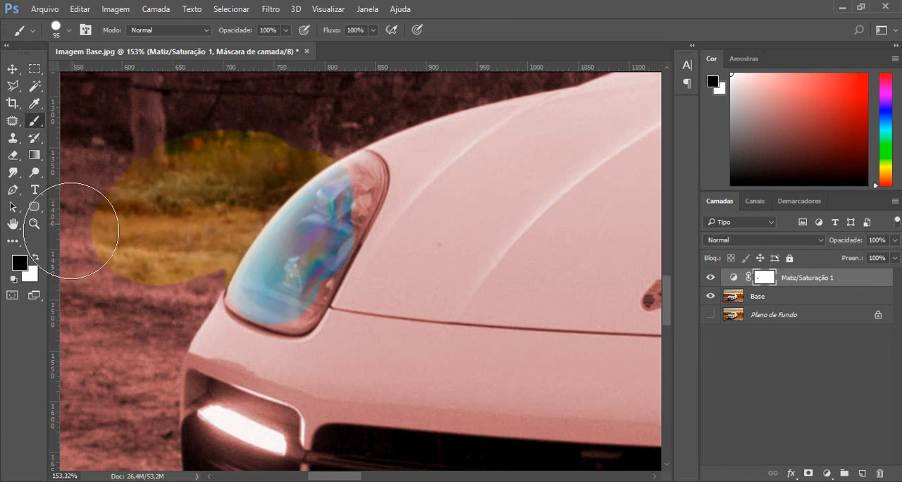
Paint with white on the Hue/Saturation mask to bring back the tint over the headlight and ground.
{"action": "key", "text": "x"}
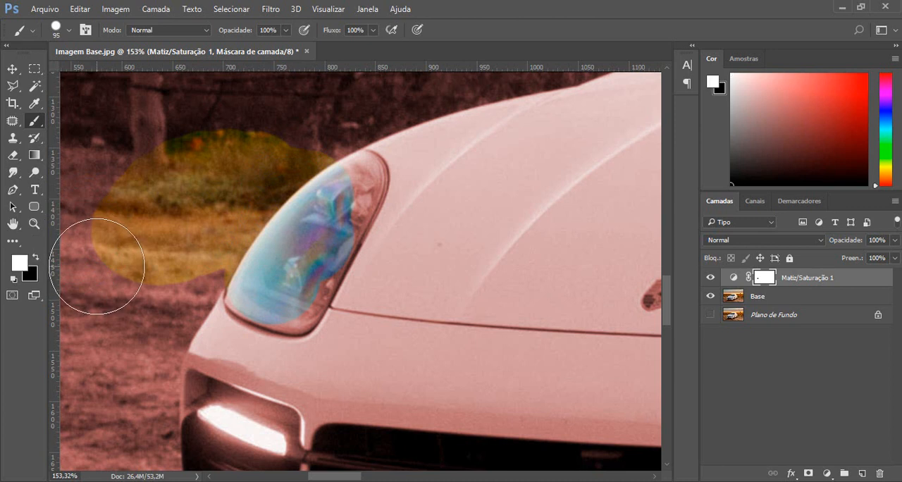
{"action": "mouse_move", "coordinate": [97, 266]}
{"action": "left_mouse_down"}
{"action": "mouse_move", "coordinate": [105, 251]}
{"action": "mouse_move", "coordinate": [141, 261]}
{"action": "mouse_move", "coordinate": [136, 212]}
{"action": "mouse_move", "coordinate": [236, 147]}
{"action": "mouse_move", "coordinate": [292, 177]}
{"action": "mouse_move", "coordinate": [328, 282]}
{"action": "mouse_move", "coordinate": [232, 202]}
{"action": "mouse_move", "coordinate": [306, 297]}
{"action": "mouse_move", "coordinate": [191, 296]}
{"action": "mouse_move", "coordinate": [297, 251]}
{"action": "mouse_move", "coordinate": [336, 322]}
{"action": "mouse_move", "coordinate": [416, 222]}
{"action": "mouse_move", "coordinate": [211, 169]}
{"action": "mouse_move", "coordinate": [117, 321]}
{"action": "mouse_move", "coordinate": [134, 307]}
{"action": "left_mouse_up"}
{"action": "key", "text": "x"}
{"action": "key", "text": "x"}
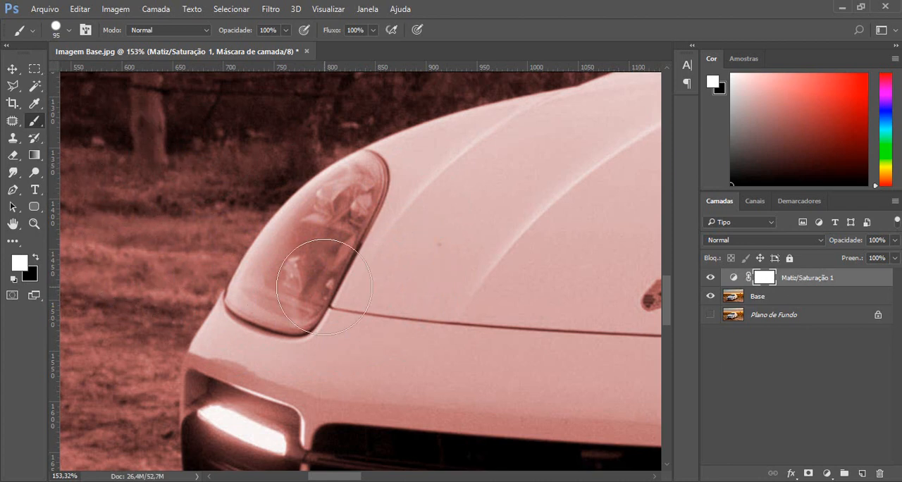
Start a Pen tool path at the headlight's lower outer corner and trace the bumper's outer edge down to beside the fog light.
{"action": "scroll", "coordinate": [328, 281], "scroll_direction": "down", "scroll_amount": 3}
{"action": "scroll", "coordinate": [327, 282], "scroll_direction": "down", "scroll_amount": 4}
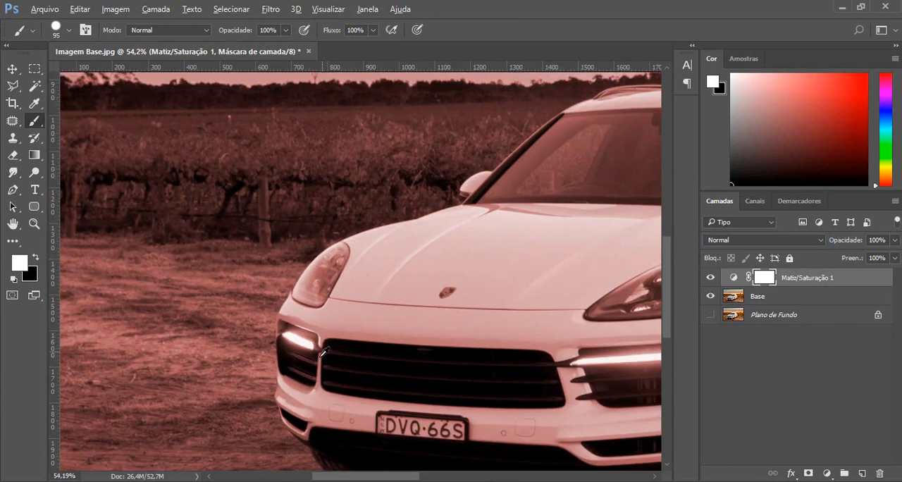
{"action": "scroll", "coordinate": [307, 417], "scroll_direction": "up", "scroll_amount": 4}
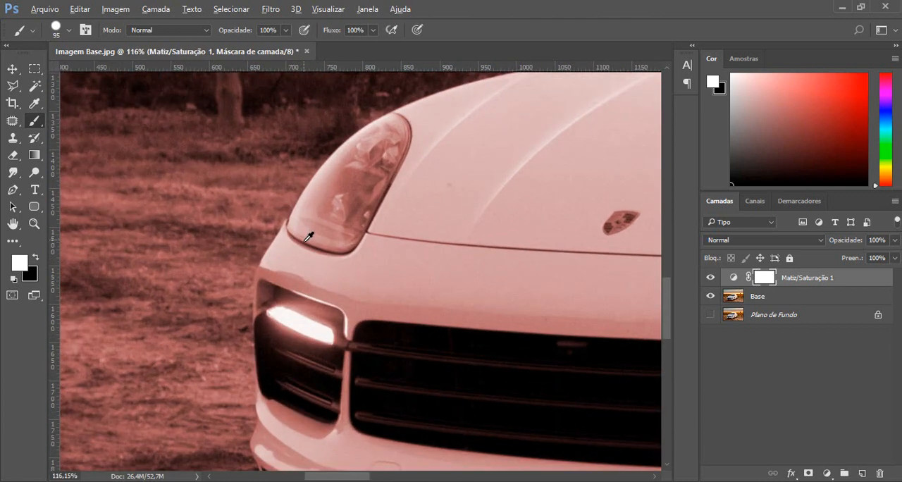
{"action": "scroll", "coordinate": [297, 263], "scroll_direction": "up", "scroll_amount": 2}
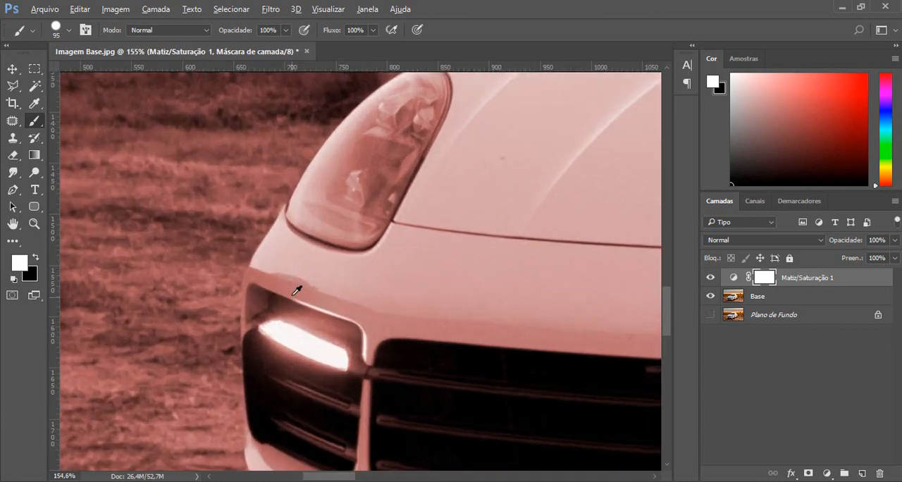
{"action": "scroll", "coordinate": [289, 257], "scroll_direction": "down", "scroll_amount": 3}
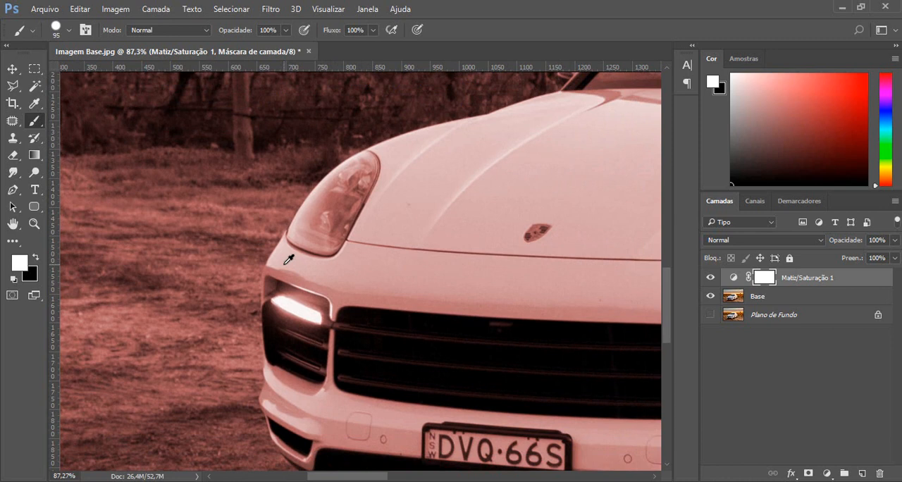
{"action": "key", "text": "p"}
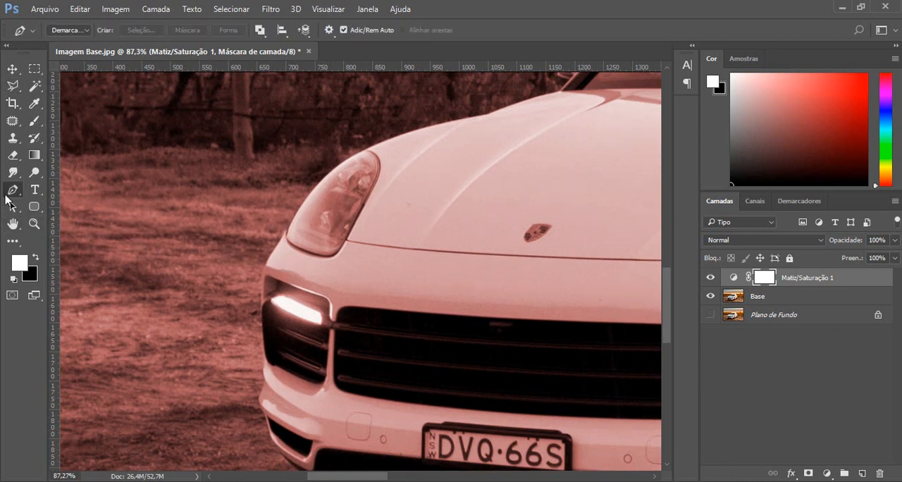
{"action": "scroll", "coordinate": [295, 246], "scroll_direction": "up", "scroll_amount": 5}
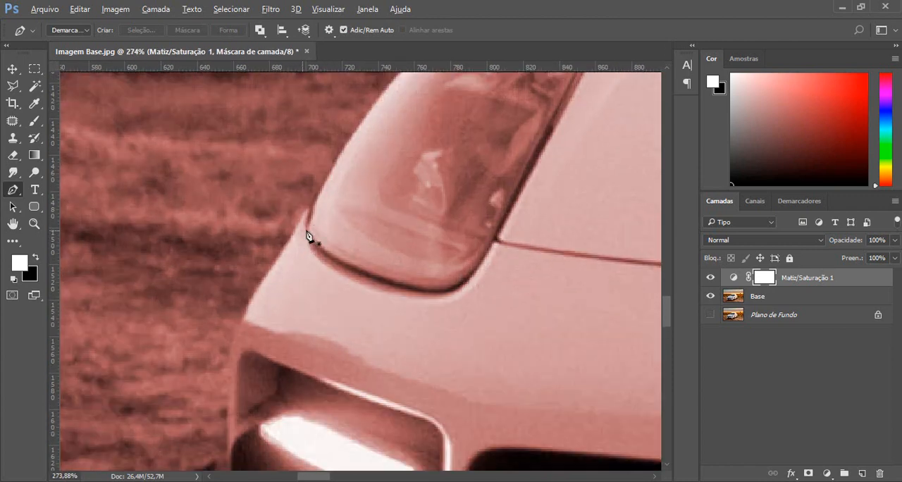
{"action": "left_click", "coordinate": [308, 209]}
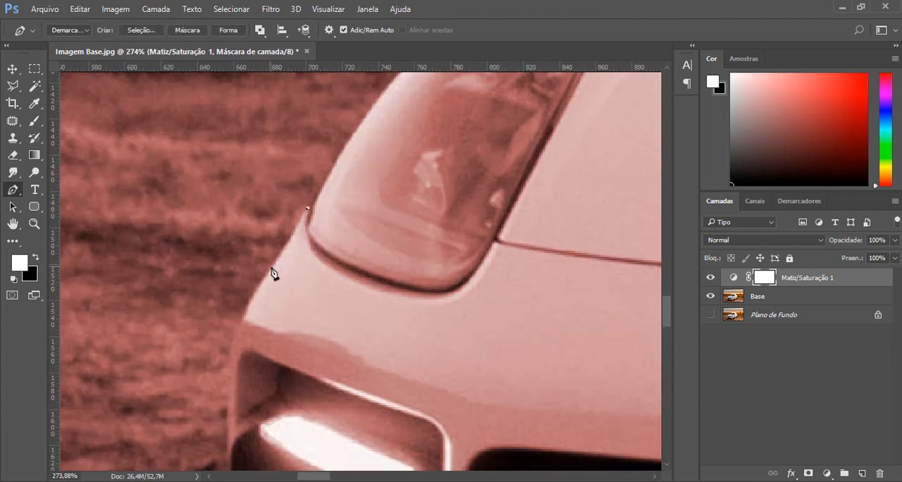
{"action": "left_click_drag", "start_coordinate": [272, 272], "coordinate": [260, 285]}
{"action": "left_click", "coordinate": [272, 270], "text": "alt"}
{"action": "left_click_drag", "start_coordinate": [231, 363], "coordinate": [224, 431]}
{"action": "left_click_drag", "start_coordinate": [289, 360], "coordinate": [293, 199]}
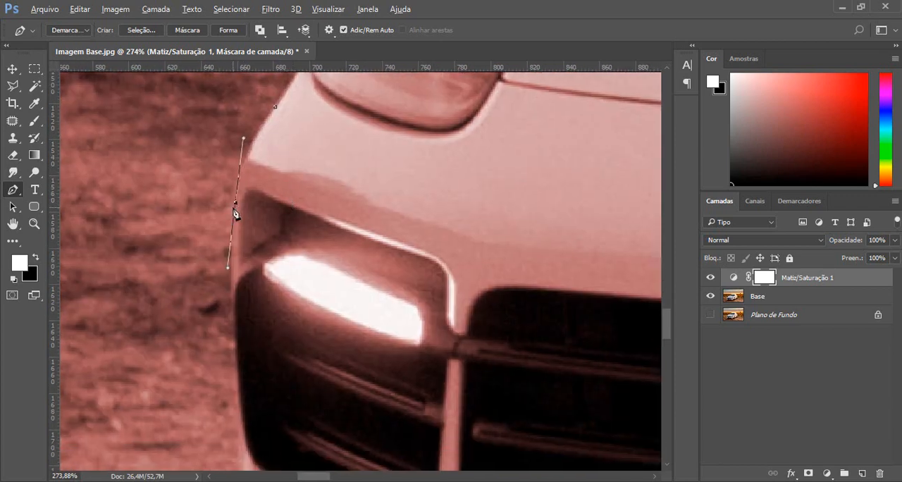
{"action": "left_click", "coordinate": [236, 203], "text": "alt"}
Continue the path from the windshield pillar around the curved top of the far side mirror to its outer tip.
{"action": "scroll", "coordinate": [284, 241], "scroll_direction": "down", "scroll_amount": 3}
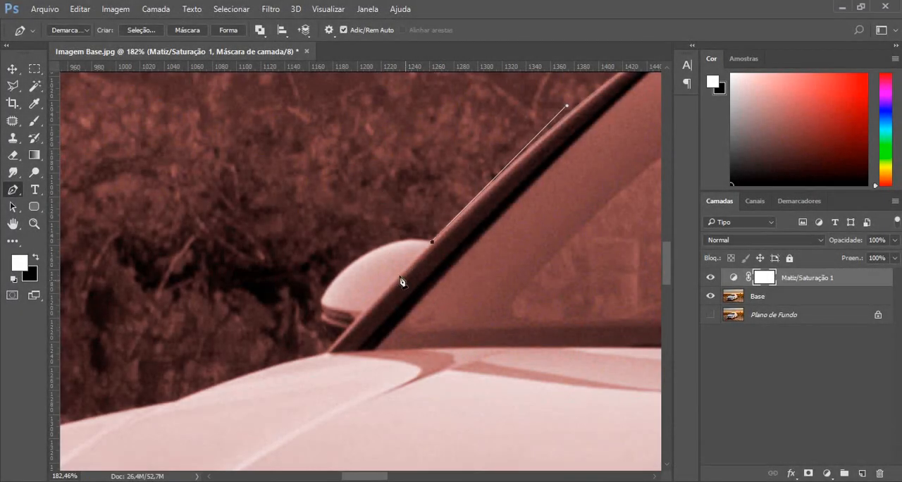
{"action": "scroll", "coordinate": [337, 289], "scroll_direction": "up", "scroll_amount": 2}
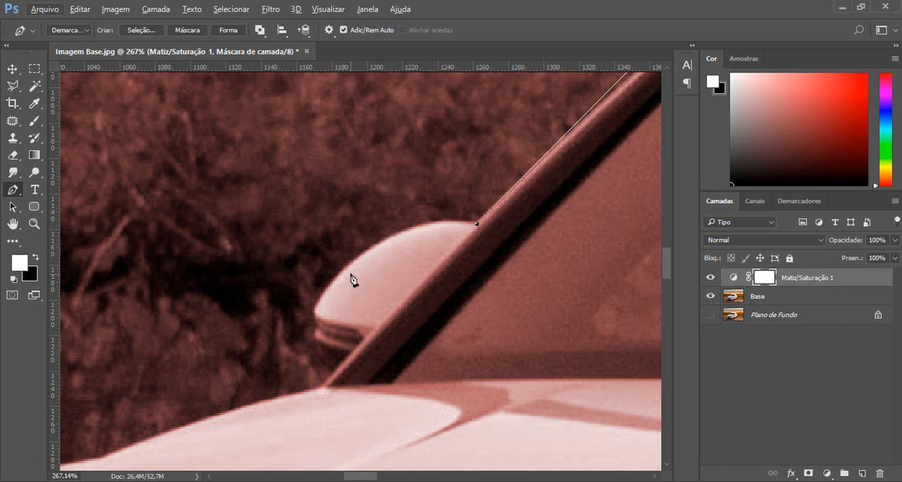
{"action": "left_click_drag", "start_coordinate": [315, 311], "coordinate": [248, 422]}
{"action": "left_click", "coordinate": [315, 312], "text": "alt"}
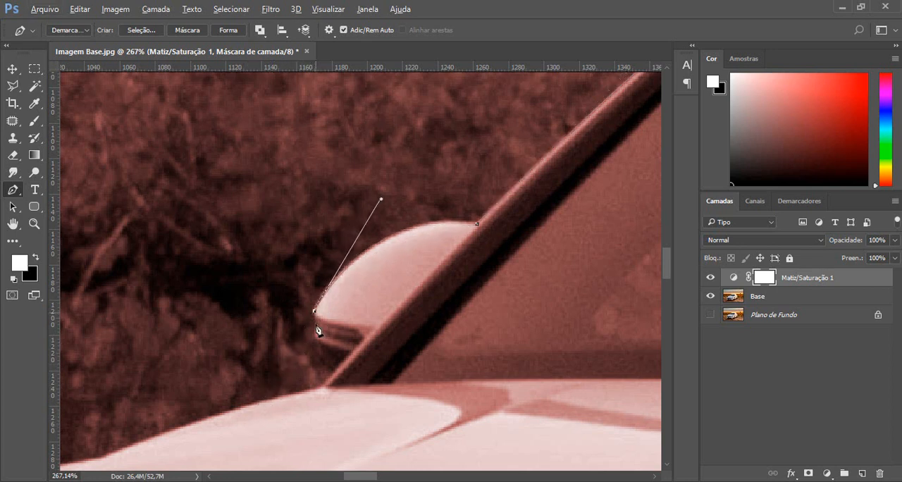
Trace the notched underside of the far side mirror with closely spaced anchor points back to the windshield pillar.
{"action": "scroll", "coordinate": [326, 335], "scroll_direction": "up", "scroll_amount": 1}
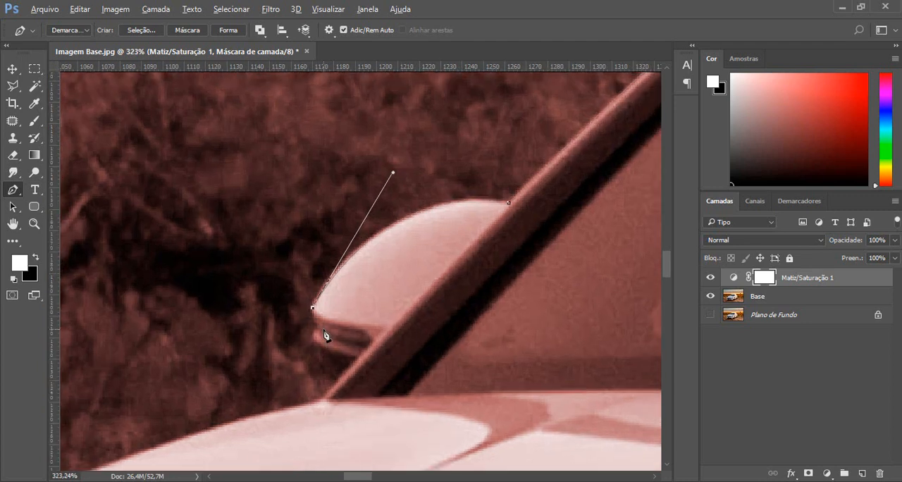
{"action": "left_click_drag", "start_coordinate": [329, 326], "coordinate": [368, 357]}
{"action": "left_click", "coordinate": [329, 327], "text": "alt"}
{"action": "left_click", "coordinate": [363, 350]}
{"action": "left_click_drag", "start_coordinate": [317, 330], "coordinate": [313, 333]}
{"action": "left_click", "coordinate": [317, 329], "text": "alt"}
{"action": "left_click_drag", "start_coordinate": [317, 344], "coordinate": [325, 353]}
{"action": "left_click_drag", "start_coordinate": [357, 357], "coordinate": [367, 355]}
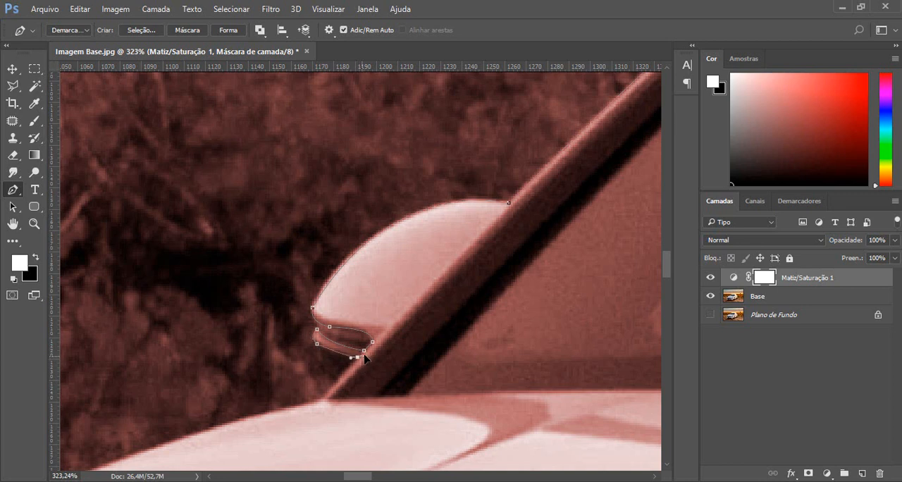
Bring the path down to the base of the windshield pillar and along the rear part of the hood's far edge.
{"action": "left_click", "coordinate": [322, 401]}
{"action": "left_click_drag", "start_coordinate": [322, 402], "coordinate": [312, 410]}
{"action": "key", "text": "ctrl+z"}
{"action": "left_click_drag", "start_coordinate": [314, 404], "coordinate": [303, 407]}
{"action": "left_click_drag", "start_coordinate": [315, 308], "coordinate": [493, 250]}
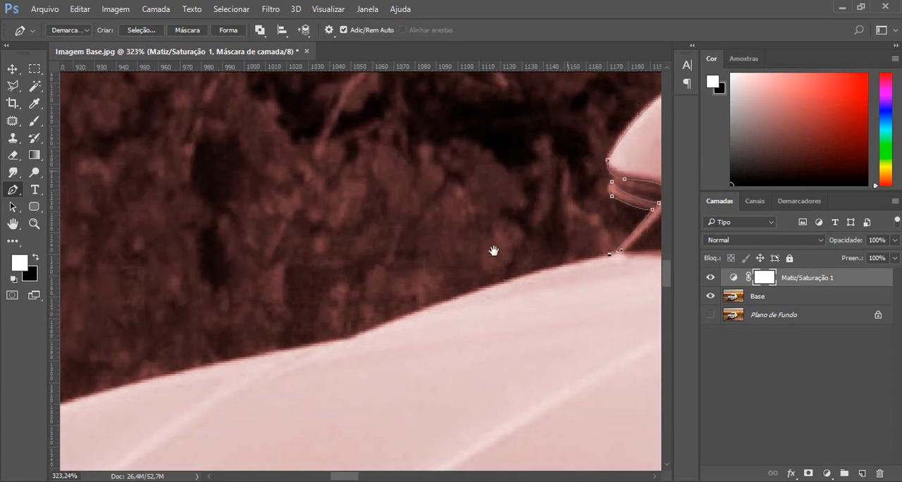
{"action": "left_click_drag", "start_coordinate": [388, 323], "coordinate": [288, 371]}
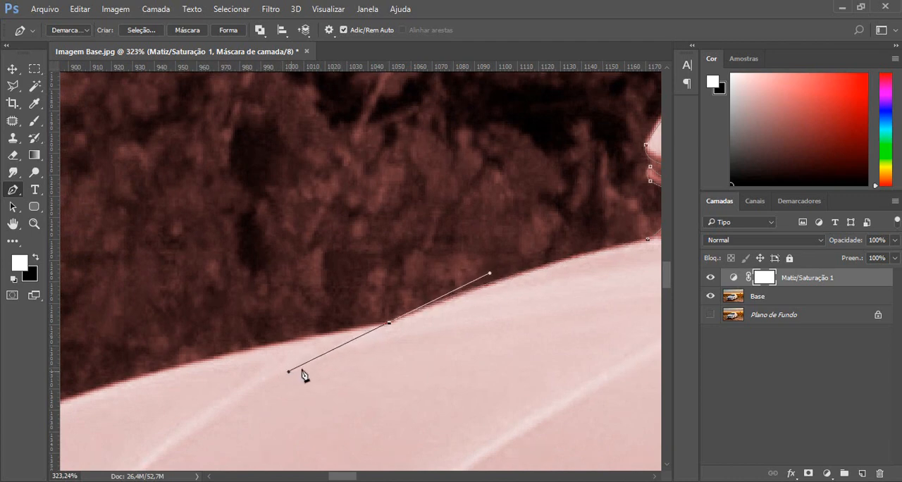
{"action": "left_click", "coordinate": [390, 324], "text": "alt"}
Extend the path with a curved segment along the front of the hood's edge to the top of the far headlight.
{"action": "scroll", "coordinate": [396, 348], "scroll_direction": "down", "scroll_amount": 3}
{"action": "left_click_drag", "start_coordinate": [279, 292], "coordinate": [497, 188]}
{"action": "scroll", "coordinate": [350, 317], "scroll_direction": "up", "scroll_amount": 3}
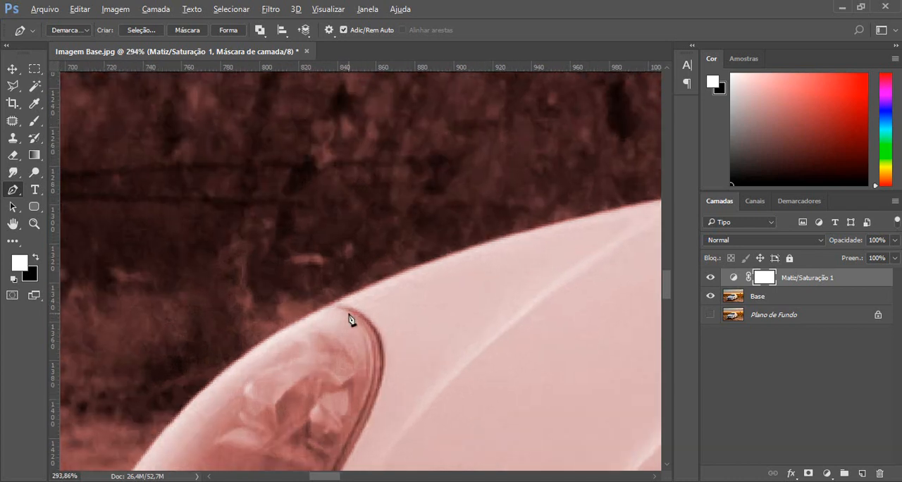
{"action": "left_click_drag", "start_coordinate": [334, 305], "coordinate": [177, 390]}
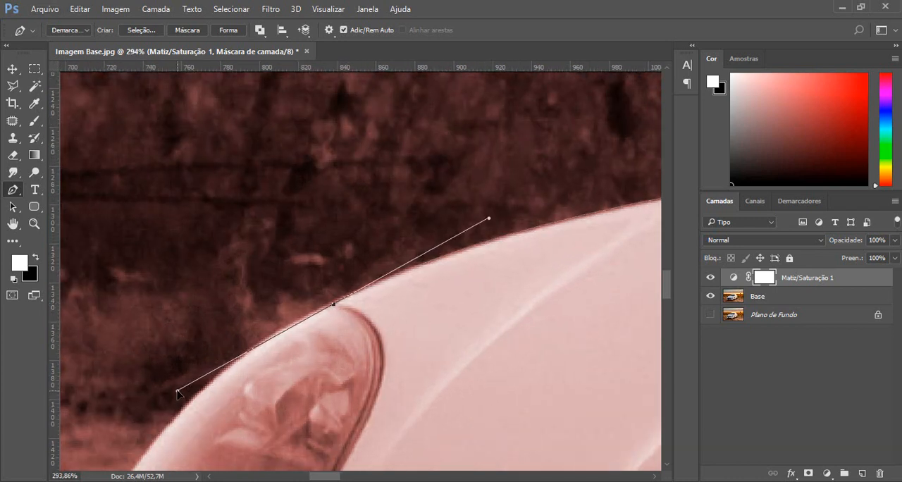
{"action": "left_click", "coordinate": [334, 305], "text": "alt"}
Trace the headlight's inner edge from its top down to the hood seam, leaving the lamp outside the path.
{"action": "left_click_drag", "start_coordinate": [361, 228], "coordinate": [405, 120]}
{"action": "left_click_drag", "start_coordinate": [412, 313], "coordinate": [360, 420]}
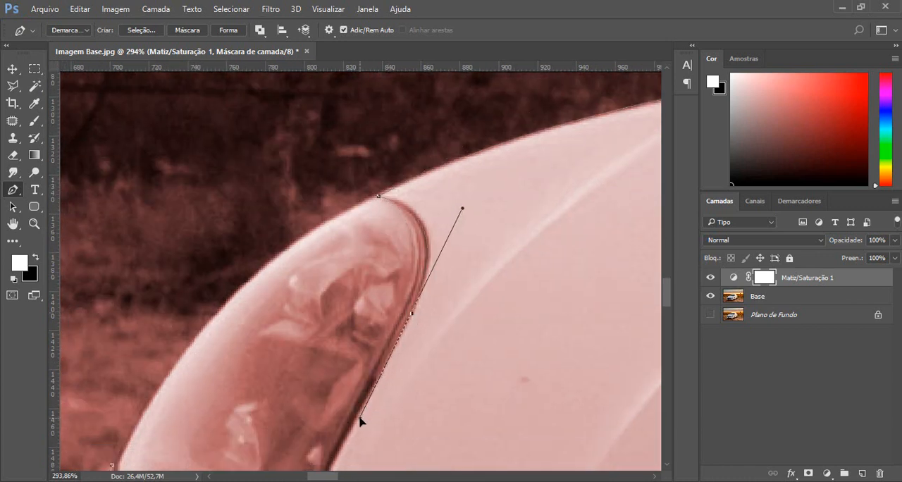
{"action": "left_click", "coordinate": [413, 316], "text": "alt"}
{"action": "left_click_drag", "start_coordinate": [426, 352], "coordinate": [524, 160]}
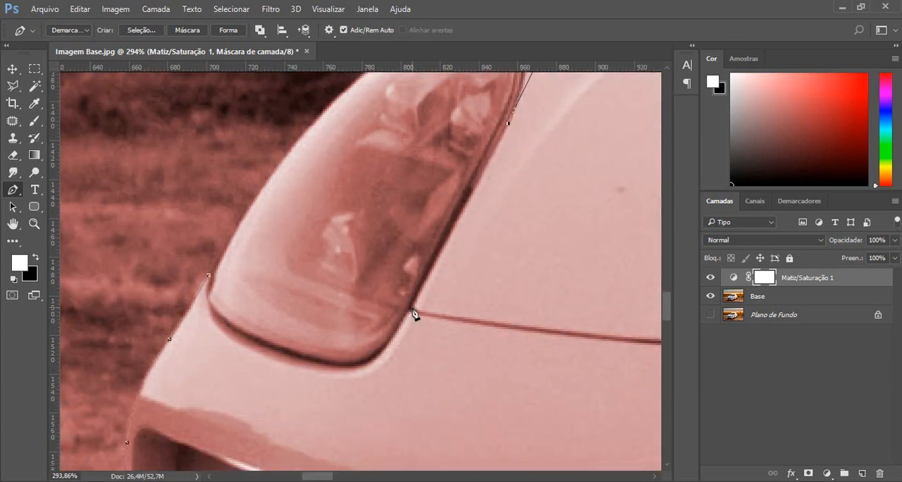
{"action": "left_click_drag", "start_coordinate": [413, 308], "coordinate": [400, 334]}
{"action": "key", "text": "x"}
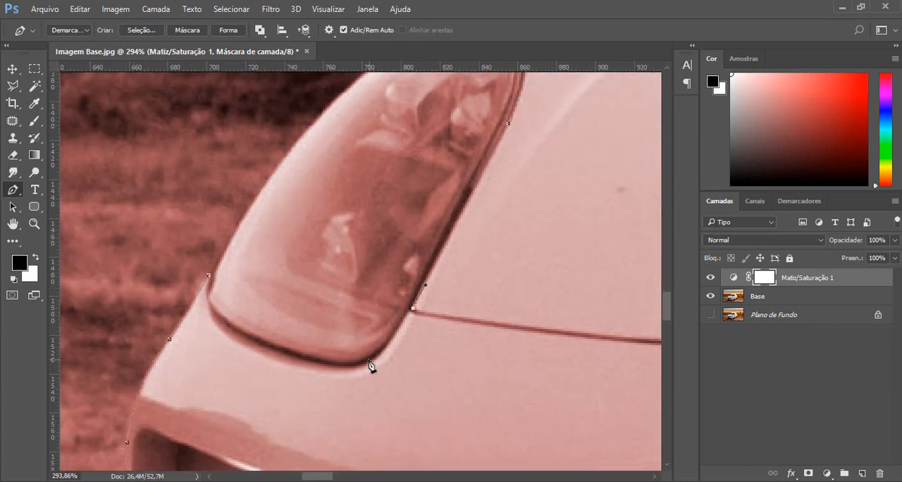
Trace the headlight's lower edge and close the path at its starting point on the outer corner.
{"action": "left_click_drag", "start_coordinate": [368, 360], "coordinate": [354, 372]}
{"action": "left_click", "coordinate": [367, 360], "text": "alt"}
{"action": "left_click_drag", "start_coordinate": [274, 348], "coordinate": [216, 261]}
{"action": "left_click", "coordinate": [275, 347], "text": "alt"}
{"action": "left_click", "coordinate": [209, 291], "text": "alt"}
{"action": "left_click", "coordinate": [209, 276]}
Check the whole closed outline around the car body and convert the path into a selection.
{"action": "scroll", "coordinate": [375, 324], "scroll_direction": "down", "scroll_amount": 6}
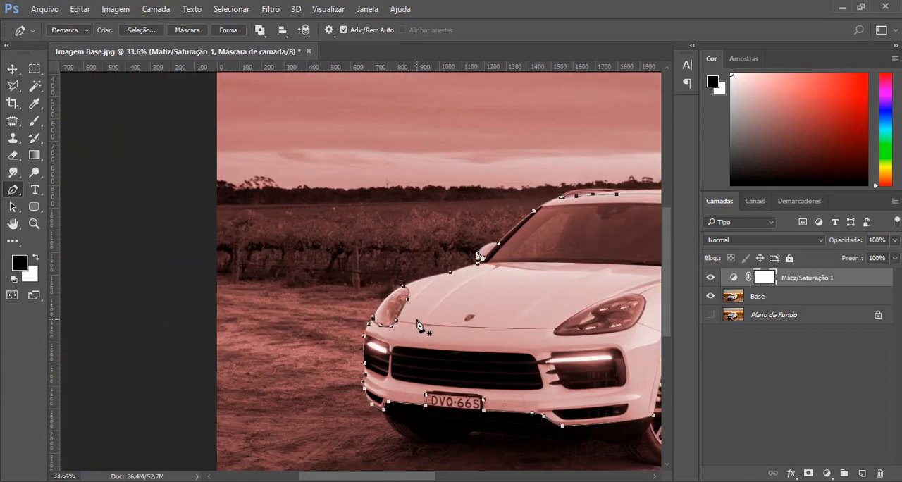
{"action": "scroll", "coordinate": [417, 321], "scroll_direction": "down", "scroll_amount": 2}
{"action": "left_click_drag", "start_coordinate": [533, 278], "coordinate": [312, 230]}
{"action": "scroll", "coordinate": [252, 272], "scroll_direction": "up", "scroll_amount": 1}
{"action": "key", "text": "alt"}
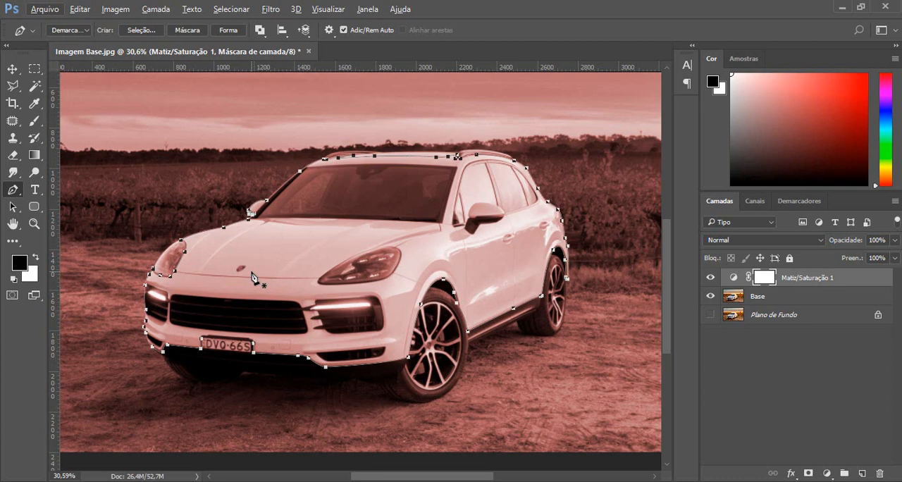
{"action": "key", "text": "ctrl+Return"}
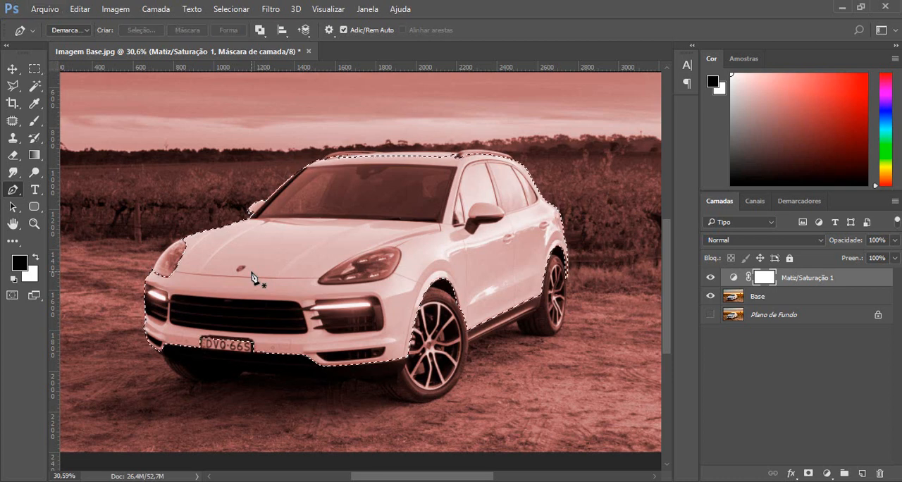
Invert the selection to the car's surroundings and switch it back to the car body.
{"action": "scroll", "coordinate": [421, 280], "scroll_direction": "down", "scroll_amount": 2}
{"action": "scroll", "coordinate": [421, 281], "scroll_direction": "up", "scroll_amount": 1}
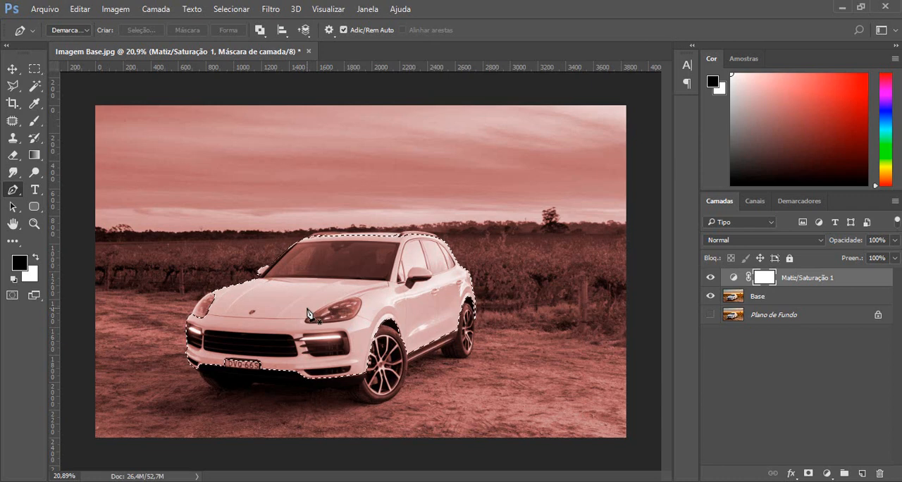
{"action": "key", "text": "ctrl+shift+i"}
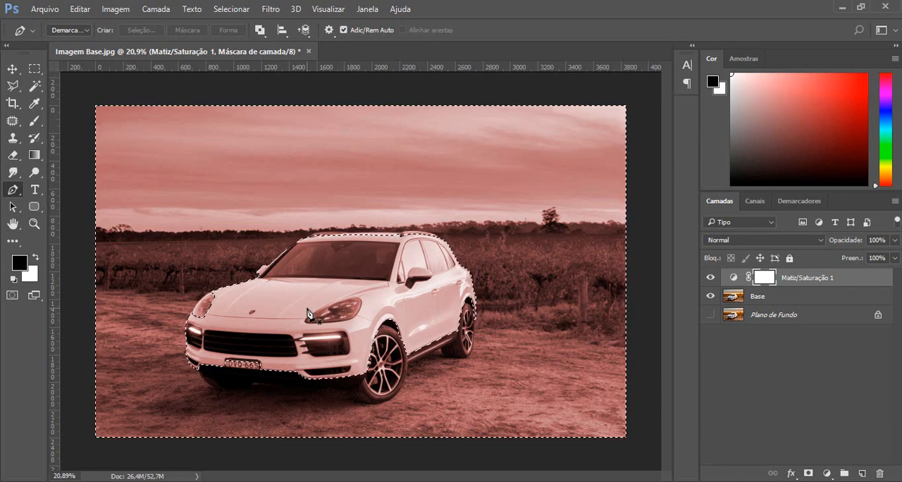
{"action": "key", "text": "ctrl+shift+i"}
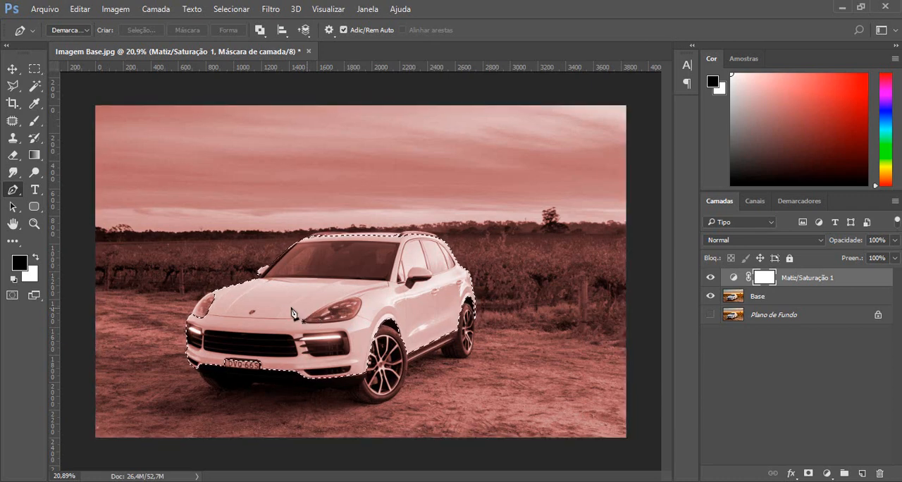
{"action": "left_click", "coordinate": [232, 9]}
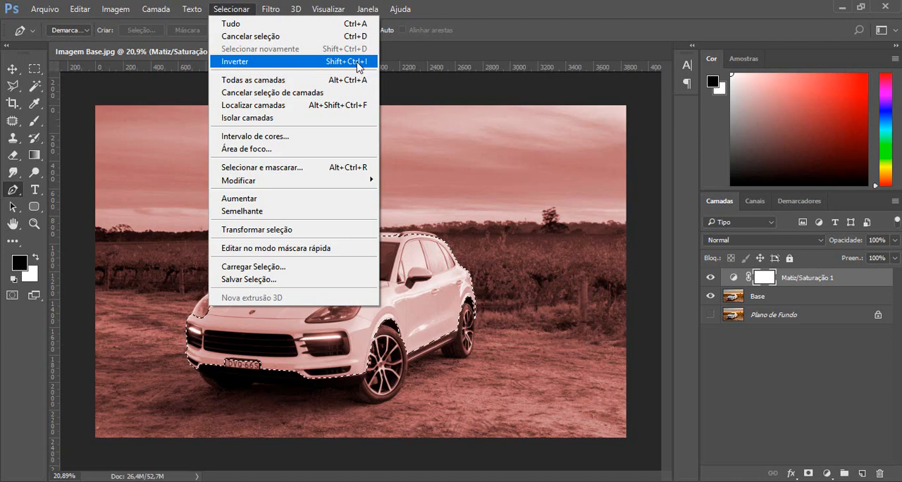
{"action": "left_click", "coordinate": [357, 64]}
{"action": "left_click", "coordinate": [36, 9]}
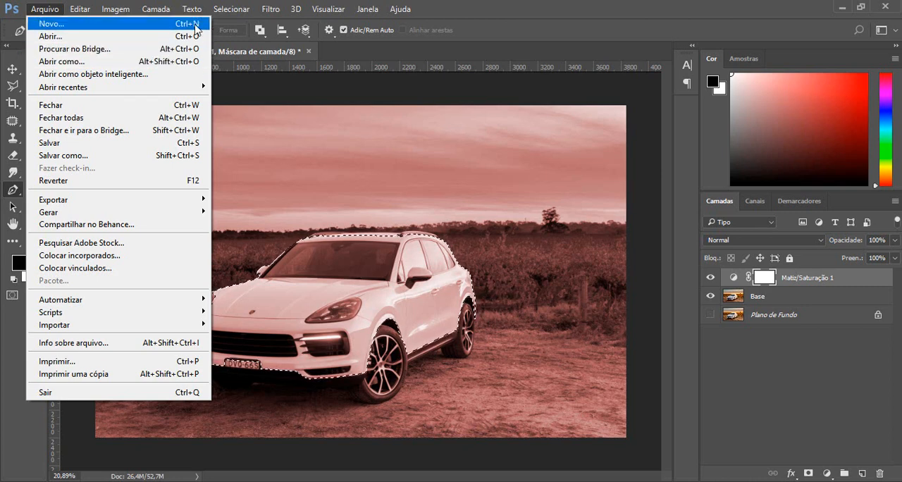
{"action": "mouse_move", "coordinate": [236, 13]}
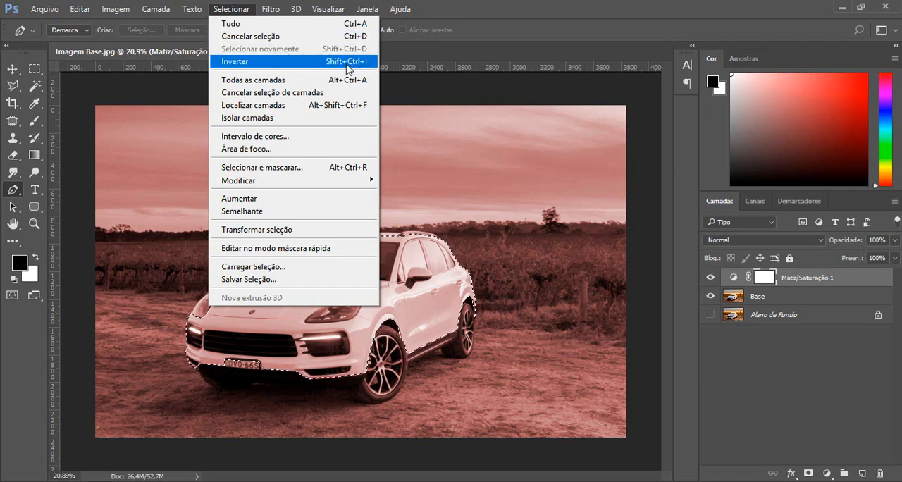
{"action": "mouse_move", "coordinate": [171, 12]}
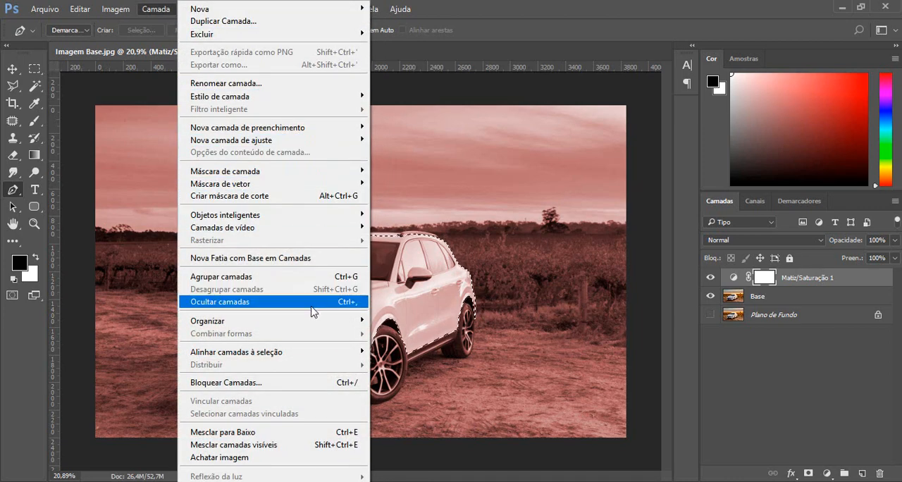
{"action": "mouse_move", "coordinate": [116, 8]}
{"action": "mouse_move", "coordinate": [129, 23]}
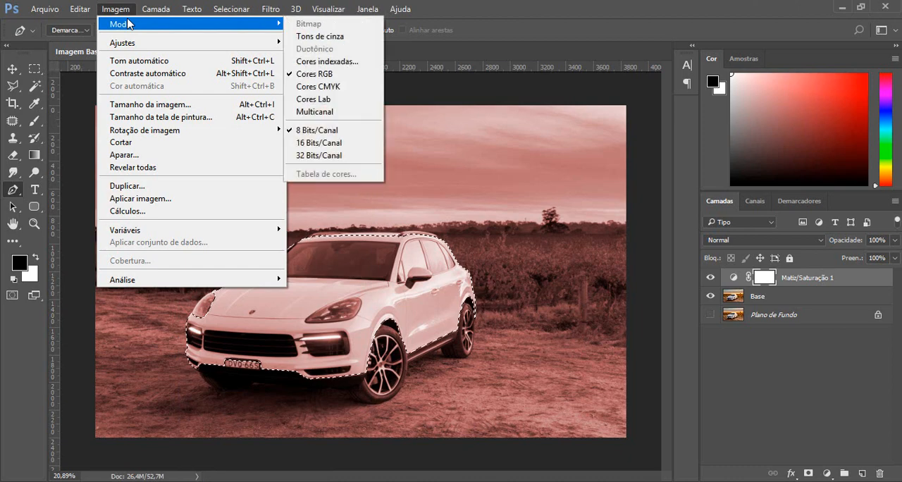
{"action": "left_click", "coordinate": [569, 4]}
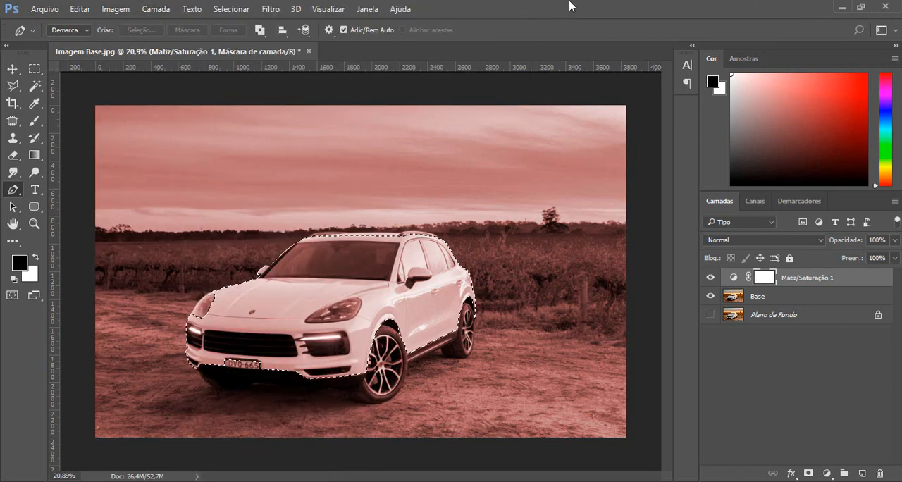
Invert the selection so that it covers everything outside the outlined car body.
{"action": "left_click", "coordinate": [234, 9]}
{"action": "left_click", "coordinate": [223, 117]}
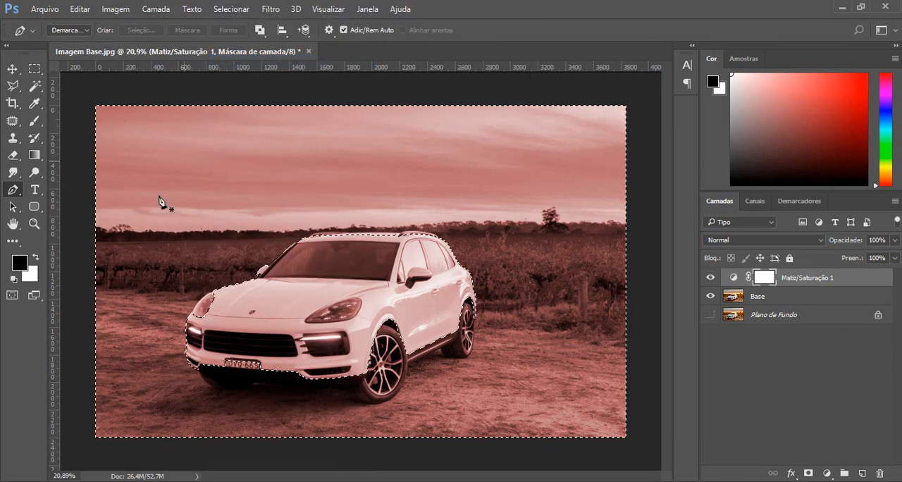
Switch to the Brush tool and enlarge its hard round tip to 488 px.
{"action": "left_click", "coordinate": [34, 120]}
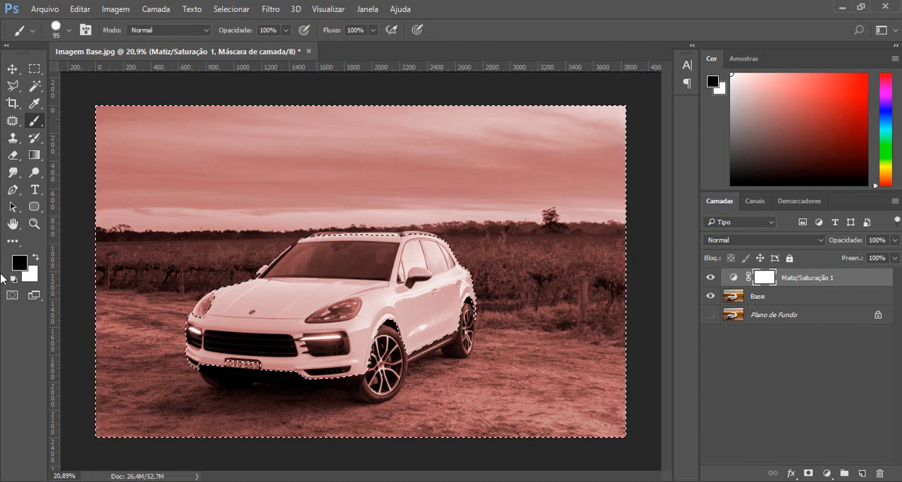
{"action": "right_click", "coordinate": [197, 205]}
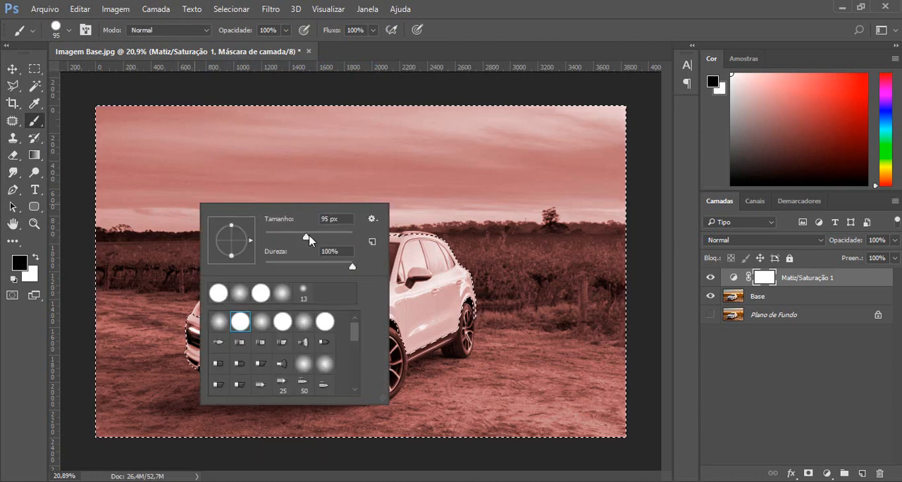
{"action": "left_click_drag", "start_coordinate": [308, 239], "coordinate": [343, 237]}
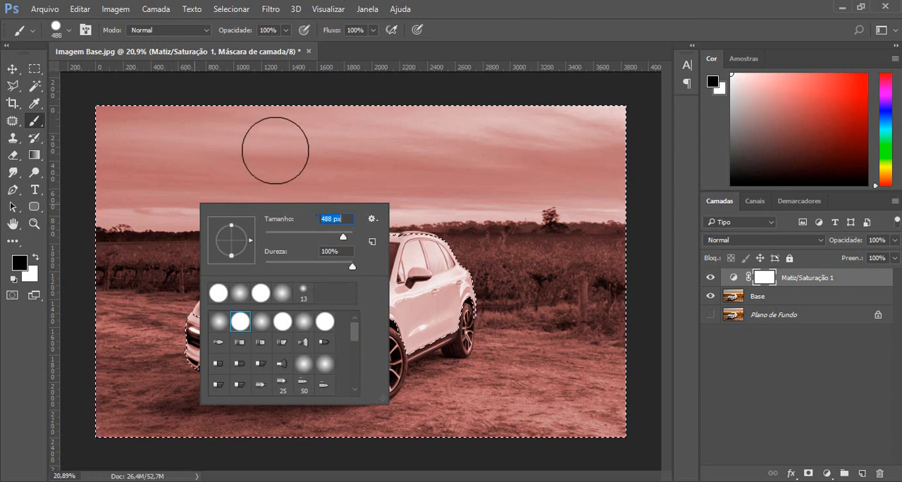
Paint the layer mask black over the sky, vineyard and ground around the car and cancel the selection.
{"action": "key", "text": "Return"}
{"action": "mouse_move", "coordinate": [277, 136]}
{"action": "left_mouse_down"}
{"action": "mouse_move", "coordinate": [91, 131]}
{"action": "mouse_move", "coordinate": [684, 115]}
{"action": "mouse_move", "coordinate": [646, 134]}
{"action": "mouse_move", "coordinate": [484, 148]}
{"action": "mouse_move", "coordinate": [118, 157]}
{"action": "mouse_move", "coordinate": [103, 199]}
{"action": "mouse_move", "coordinate": [504, 194]}
{"action": "mouse_move", "coordinate": [617, 175]}
{"action": "mouse_move", "coordinate": [624, 217]}
{"action": "left_mouse_up"}
{"action": "left_click_drag", "start_coordinate": [310, 226], "coordinate": [126, 233]}
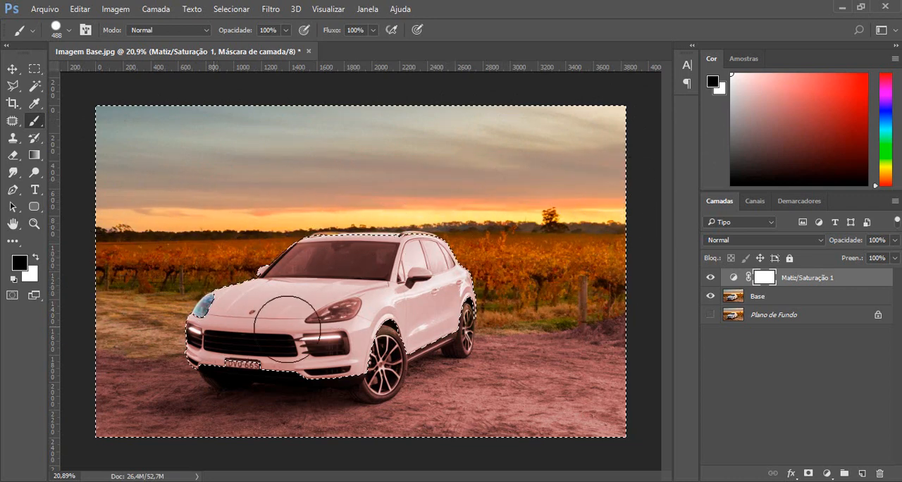
{"action": "mouse_move", "coordinate": [582, 330]}
{"action": "left_mouse_down"}
{"action": "mouse_move", "coordinate": [493, 361]}
{"action": "mouse_move", "coordinate": [96, 352]}
{"action": "mouse_move", "coordinate": [71, 375]}
{"action": "mouse_move", "coordinate": [573, 305]}
{"action": "left_mouse_up"}
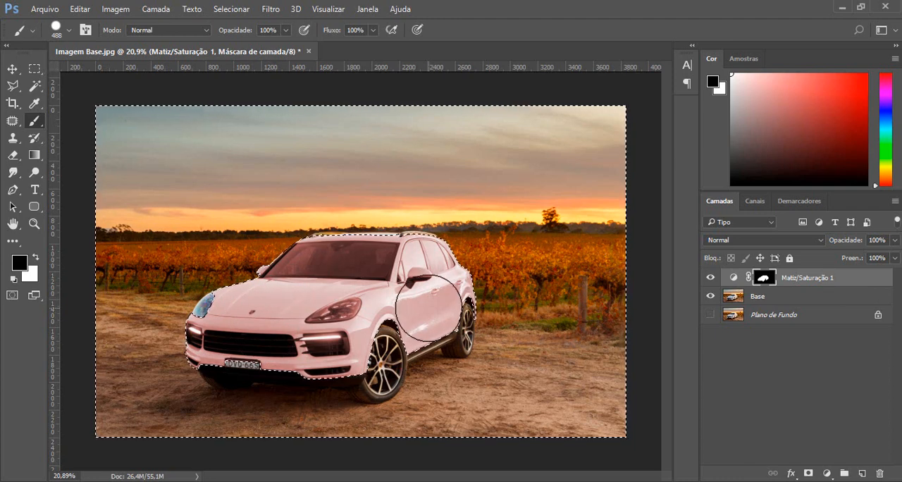
{"action": "left_click", "coordinate": [224, 9]}
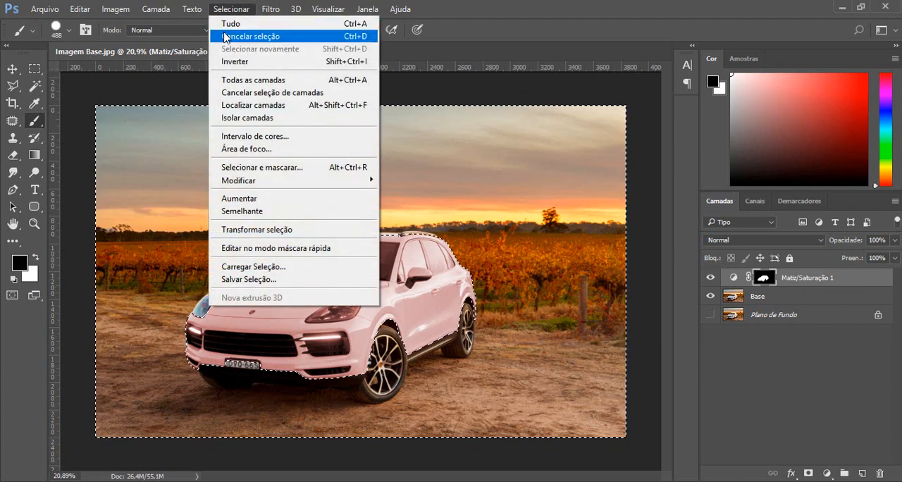
{"action": "left_click", "coordinate": [226, 37]}
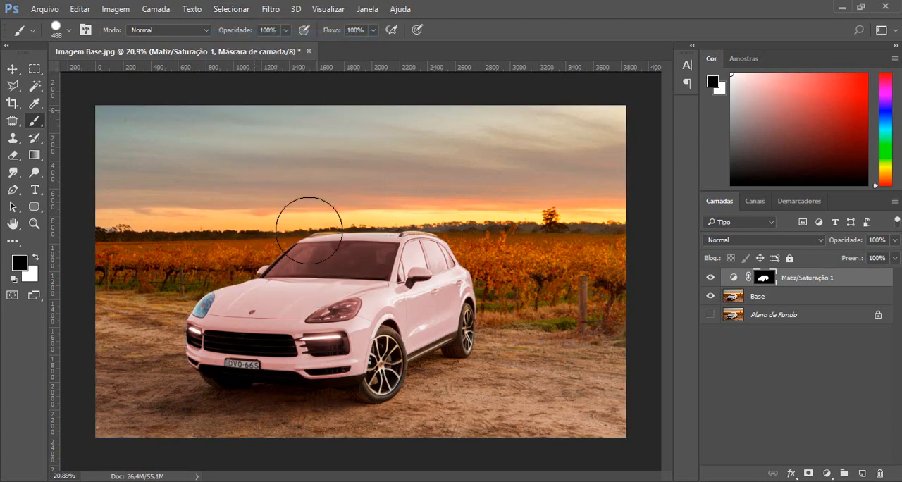
Compare the car's front headlight and fog light area with the Hue/Saturation layer hidden and shown.
{"action": "key", "text": "ctrl+plus"}
{"action": "scroll", "coordinate": [161, 324], "scroll_direction": "up", "scroll_amount": 8}
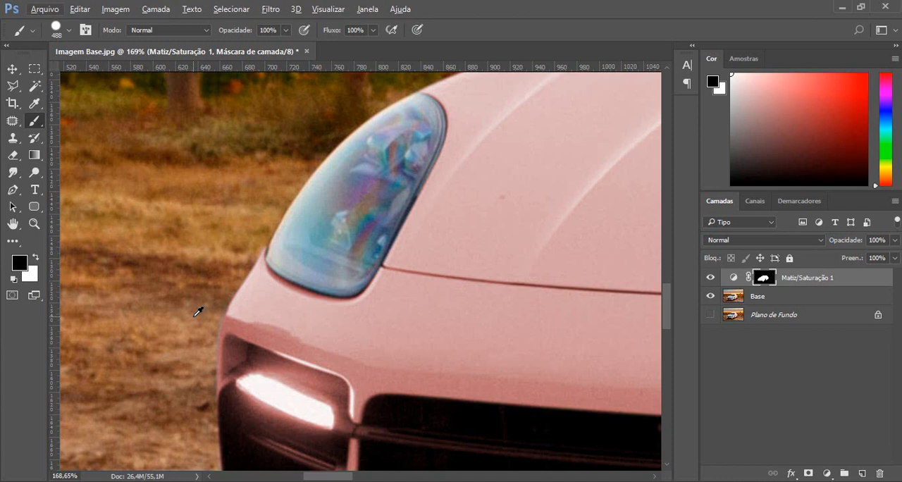
{"action": "mouse_move", "coordinate": [331, 329]}
{"action": "left_mouse_down"}
{"action": "mouse_move", "coordinate": [364, 131]}
{"action": "mouse_move", "coordinate": [324, 139]}
{"action": "mouse_move", "coordinate": [328, 207]}
{"action": "mouse_move", "coordinate": [296, 133]}
{"action": "mouse_move", "coordinate": [249, 167]}
{"action": "mouse_move", "coordinate": [446, 215]}
{"action": "mouse_move", "coordinate": [352, 290]}
{"action": "left_mouse_up"}
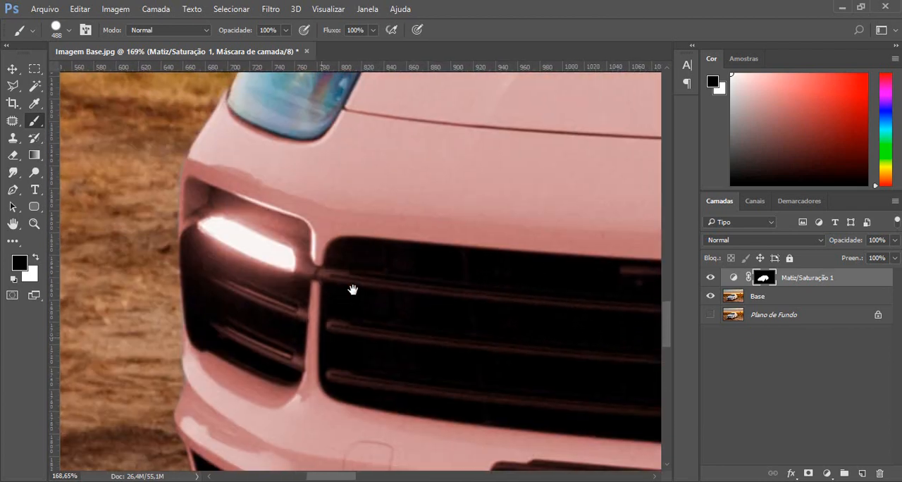
{"action": "left_click", "coordinate": [710, 278]}
{"action": "left_click", "coordinate": [710, 278]}
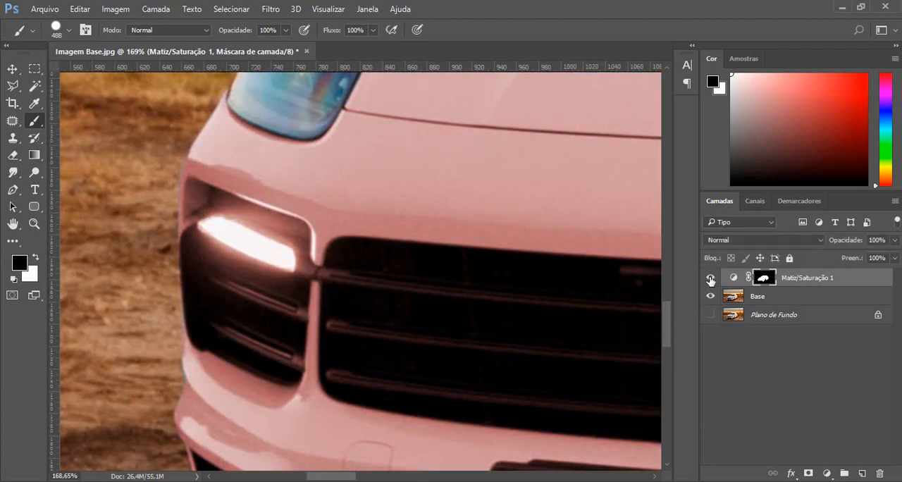
{"action": "left_click", "coordinate": [710, 279]}
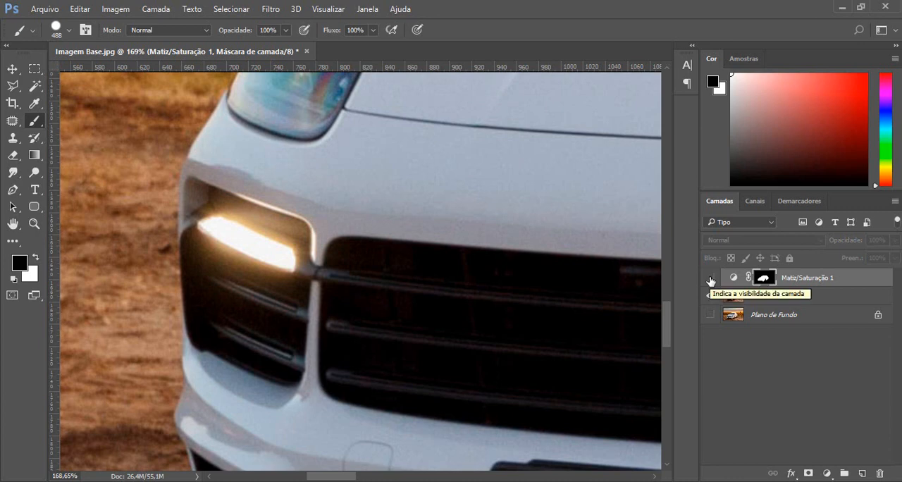
{"action": "left_click", "coordinate": [710, 279]}
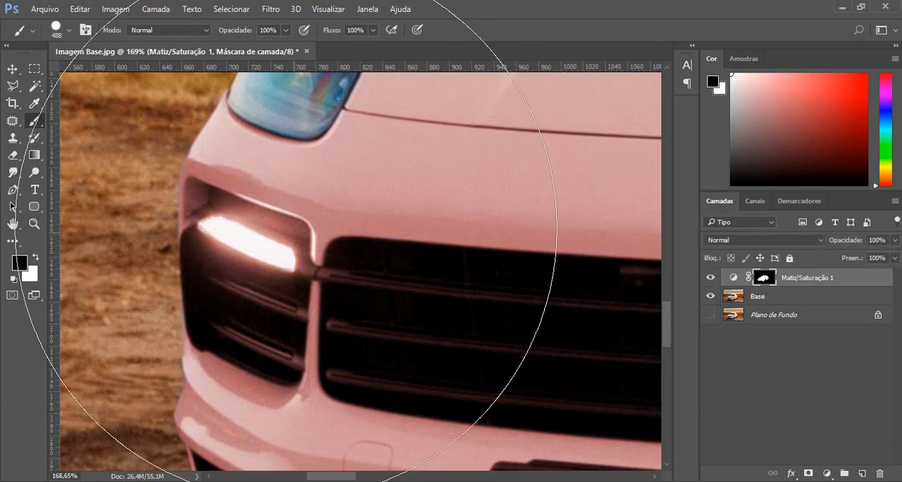
Reduce the brush size to 10 px and swap the painting colour to white and back to black.
{"action": "right_click", "coordinate": [315, 227]}
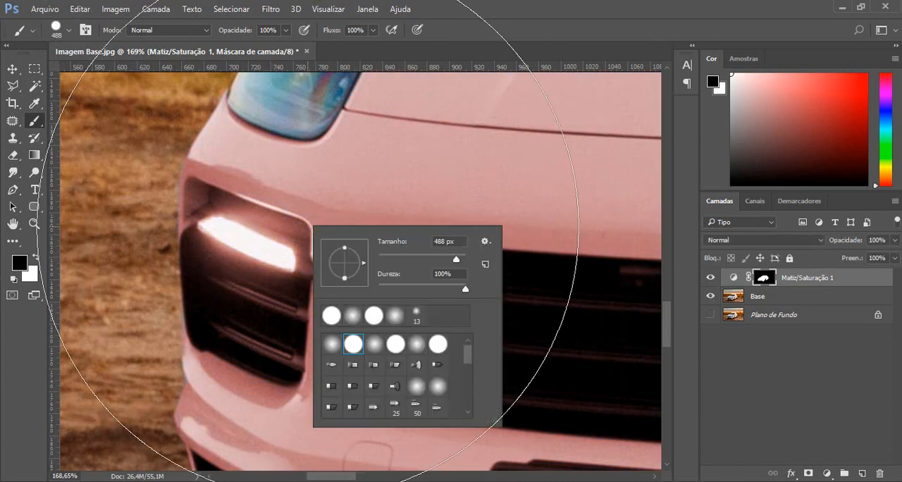
{"action": "left_click", "coordinate": [383, 258]}
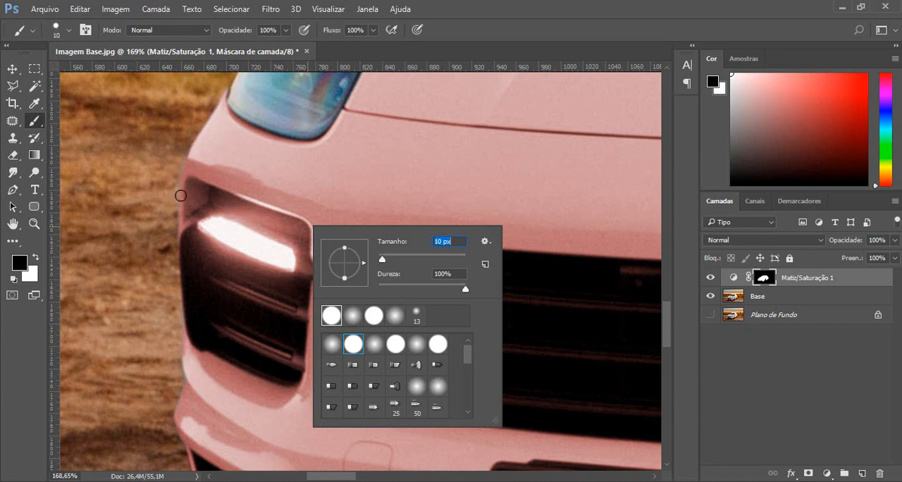
{"action": "left_click", "coordinate": [558, 2]}
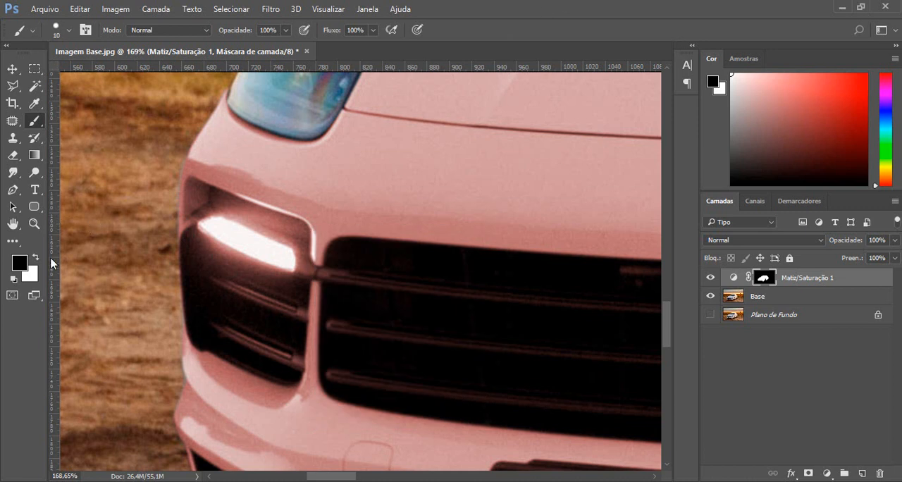
{"action": "left_click", "coordinate": [36, 259]}
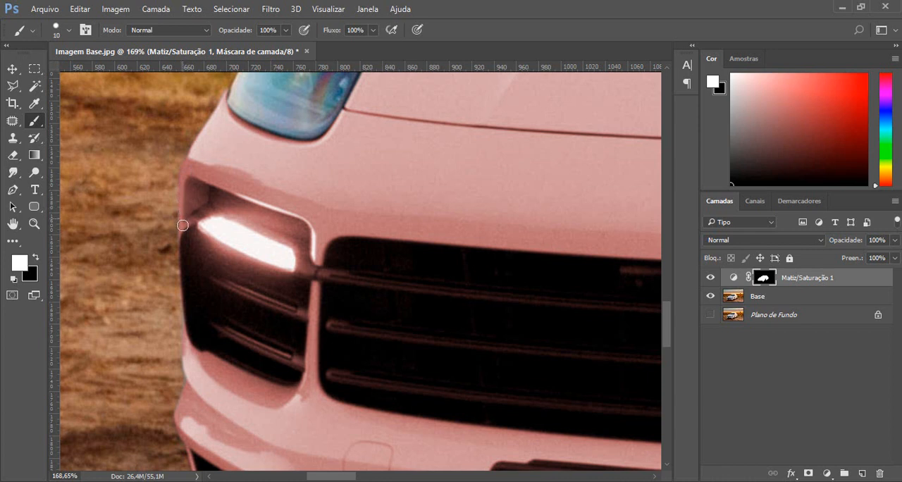
{"action": "scroll", "coordinate": [275, 268], "scroll_direction": "down", "scroll_amount": 2}
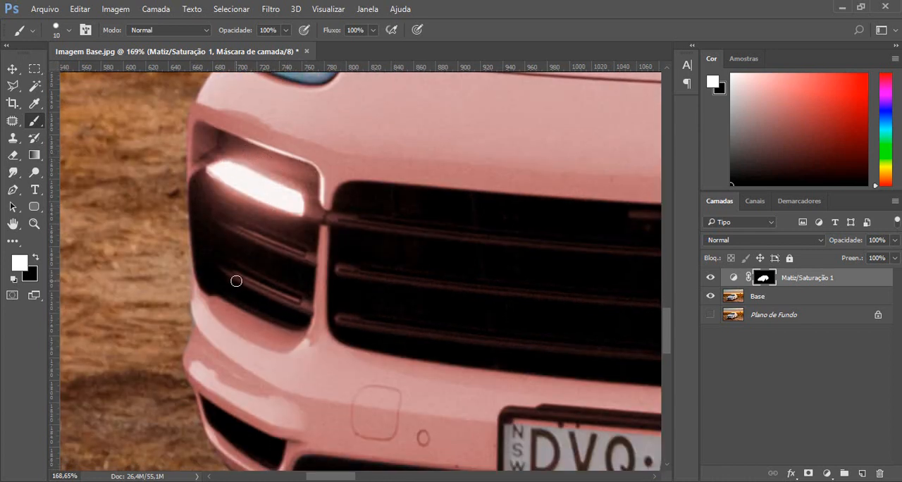
{"action": "left_click", "coordinate": [36, 258]}
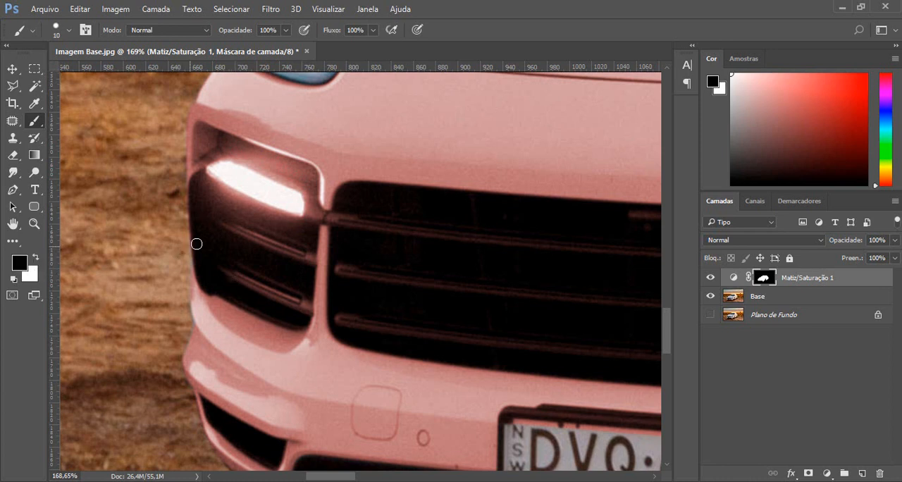
Set the hard round brush to 27 px and paint the mask black over the left fog light and its dark recess.
{"action": "right_click", "coordinate": [236, 236]}
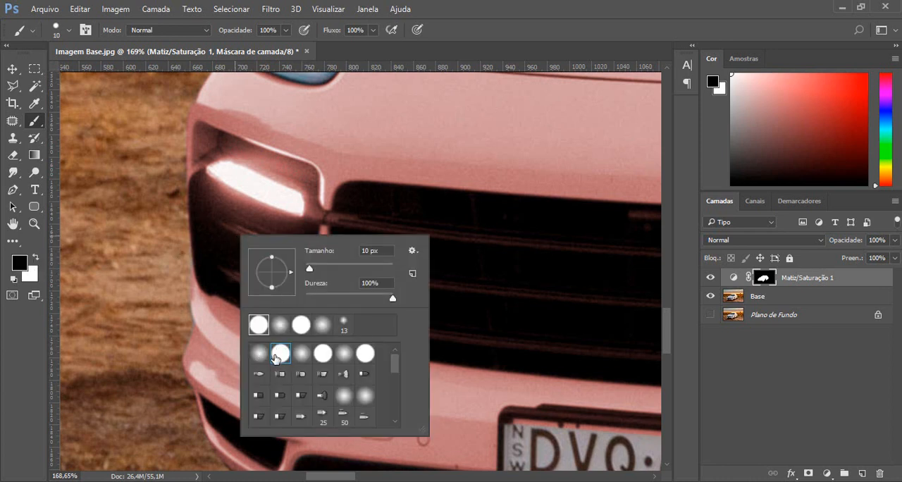
{"action": "right_click", "coordinate": [233, 133]}
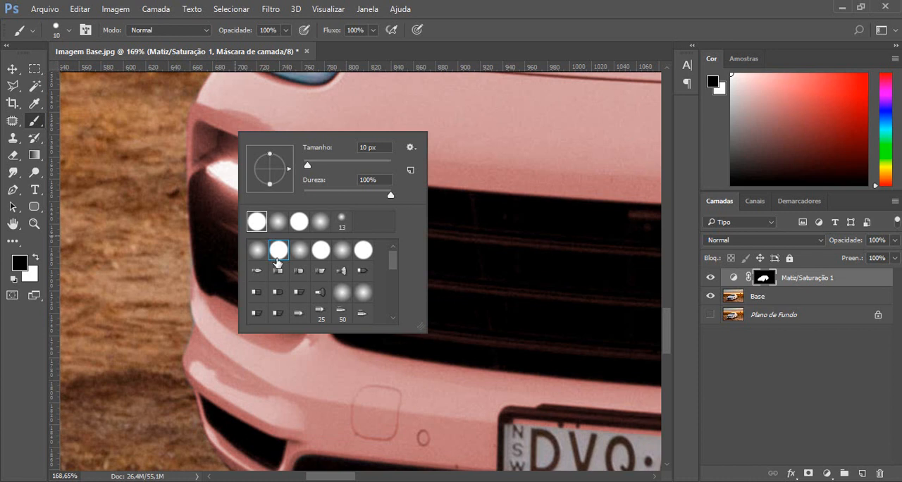
{"action": "left_click", "coordinate": [72, 31]}
{"action": "left_click", "coordinate": [71, 32]}
{"action": "right_click", "coordinate": [309, 173]}
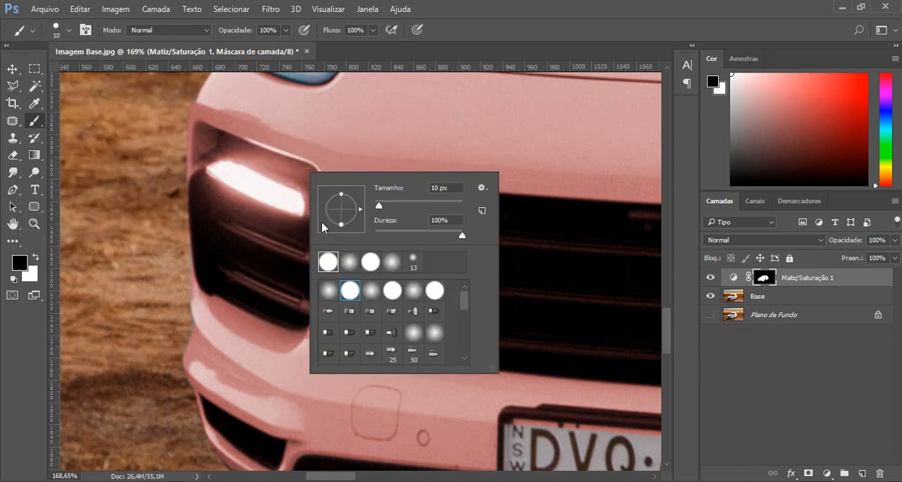
{"action": "left_click_drag", "start_coordinate": [386, 207], "coordinate": [387, 207]}
{"action": "mouse_move", "coordinate": [257, 209]}
{"action": "left_mouse_down"}
{"action": "mouse_move", "coordinate": [254, 242]}
{"action": "mouse_move", "coordinate": [257, 190]}
{"action": "mouse_move", "coordinate": [221, 157]}
{"action": "mouse_move", "coordinate": [204, 176]}
{"action": "mouse_move", "coordinate": [209, 268]}
{"action": "mouse_move", "coordinate": [297, 313]}
{"action": "mouse_move", "coordinate": [288, 270]}
{"action": "mouse_move", "coordinate": [298, 308]}
{"action": "mouse_move", "coordinate": [297, 294]}
{"action": "mouse_move", "coordinate": [249, 264]}
{"action": "mouse_move", "coordinate": [227, 217]}
{"action": "mouse_move", "coordinate": [228, 160]}
{"action": "mouse_move", "coordinate": [303, 195]}
{"action": "mouse_move", "coordinate": [305, 211]}
{"action": "mouse_move", "coordinate": [266, 239]}
{"action": "left_mouse_up"}
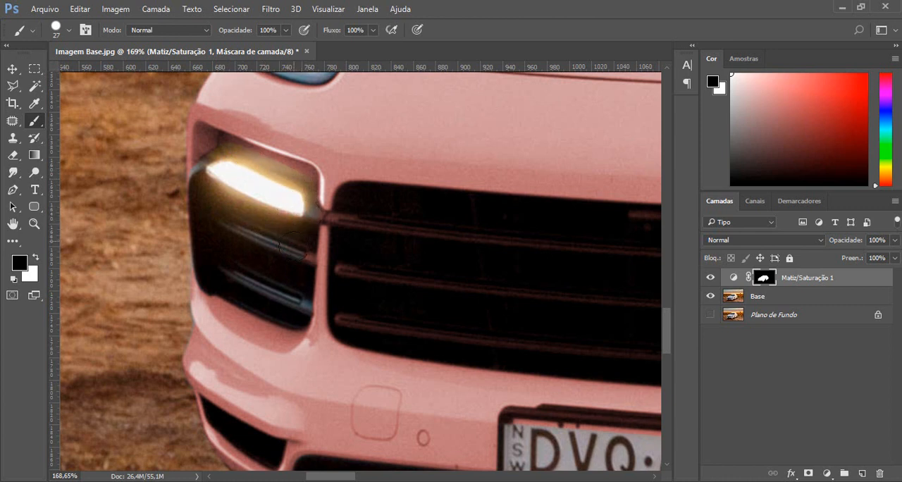
{"action": "left_click_drag", "start_coordinate": [299, 273], "coordinate": [299, 221]}
Reduce the brush to 9 px and mask out the tint along the upper inner edge of the left fog light.
{"action": "scroll", "coordinate": [228, 135], "scroll_direction": "up", "scroll_amount": 10}
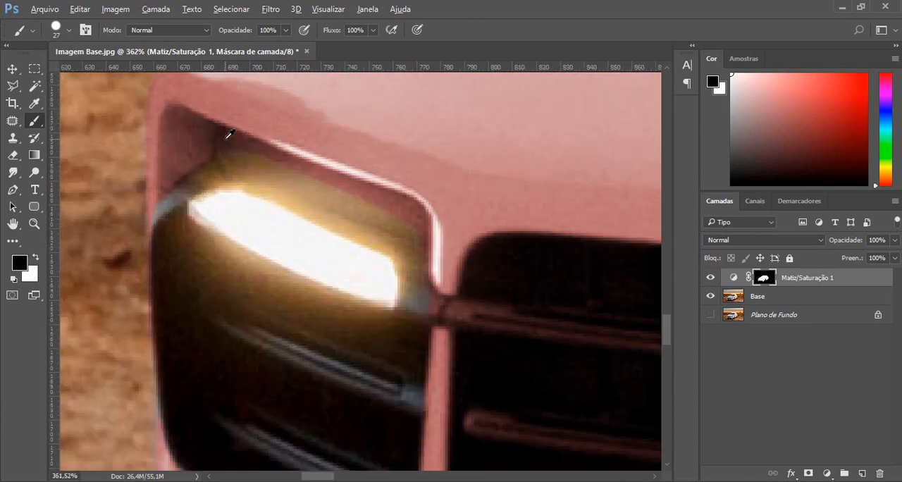
{"action": "left_click_drag", "start_coordinate": [329, 152], "coordinate": [296, 232]}
{"action": "right_click", "coordinate": [301, 277]}
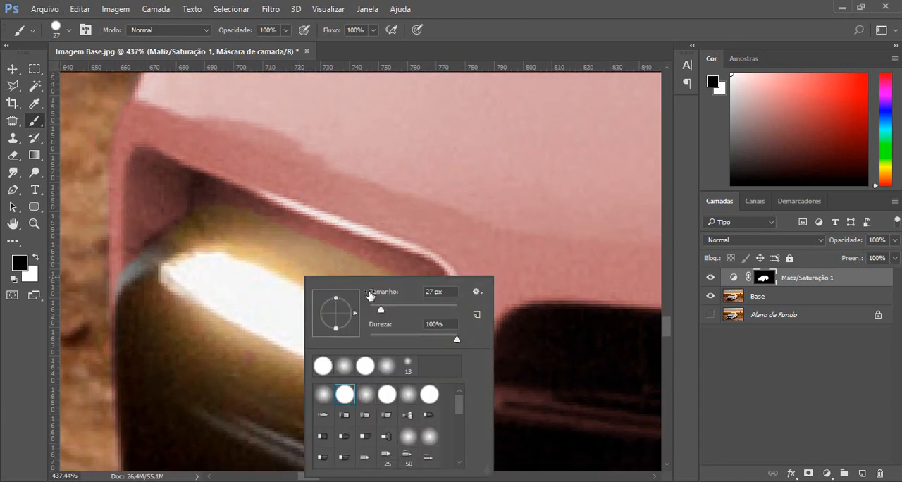
{"action": "left_click_drag", "start_coordinate": [376, 310], "coordinate": [373, 310]}
{"action": "key", "text": "Return"}
{"action": "mouse_move", "coordinate": [213, 195]}
{"action": "left_mouse_down"}
{"action": "mouse_move", "coordinate": [433, 283]}
{"action": "mouse_move", "coordinate": [437, 361]}
{"action": "left_mouse_up"}
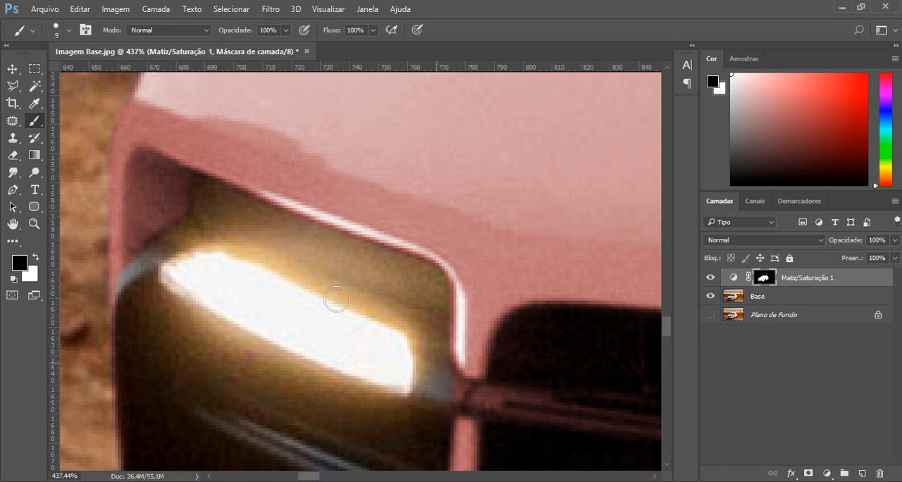
{"action": "left_click_drag", "start_coordinate": [201, 192], "coordinate": [264, 219]}
Paint white on the mask along the bumper's outer edge below the left fog light to restore the missing tint.
{"action": "scroll", "coordinate": [383, 296], "scroll_direction": "down", "scroll_amount": 3}
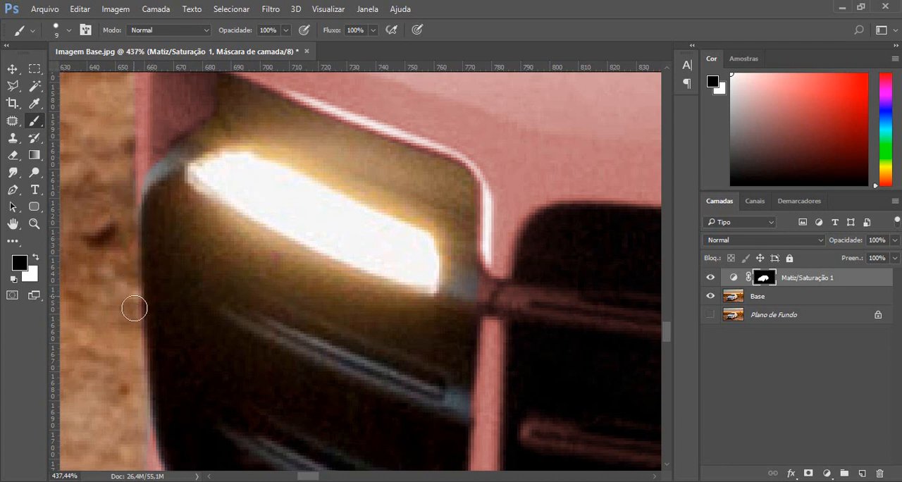
{"action": "left_click_drag", "start_coordinate": [244, 310], "coordinate": [275, 194]}
{"action": "left_click_drag", "start_coordinate": [323, 271], "coordinate": [341, 169]}
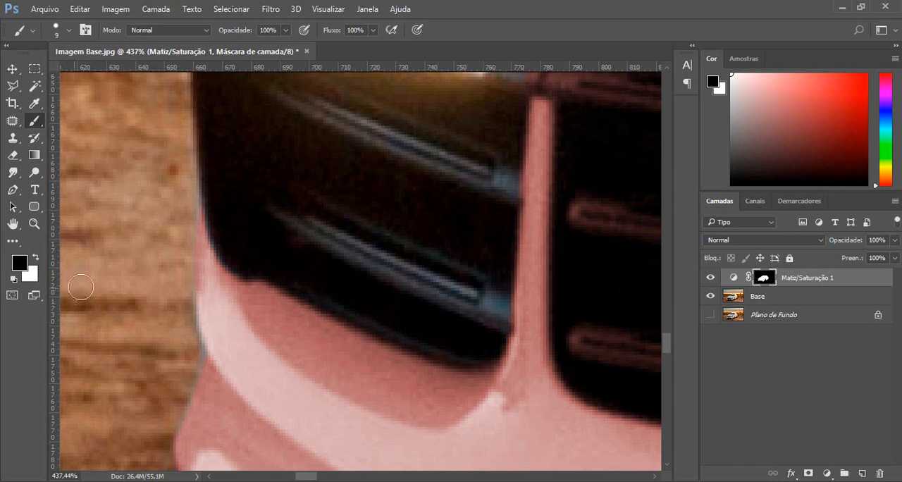
{"action": "key", "text": "x"}
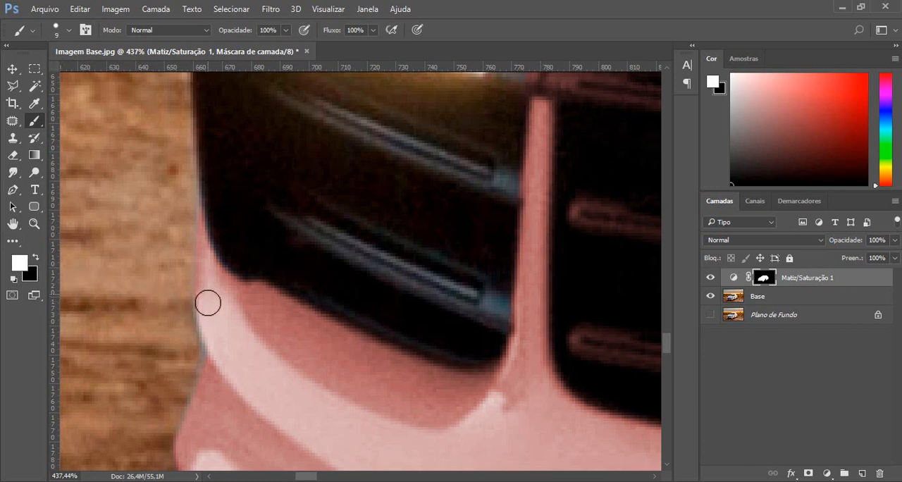
{"action": "mouse_move", "coordinate": [208, 303]}
{"action": "left_mouse_down"}
{"action": "mouse_move", "coordinate": [215, 358]}
{"action": "mouse_move", "coordinate": [213, 332]}
{"action": "left_mouse_up"}
{"action": "key", "text": "space"}
{"action": "left_click_drag", "start_coordinate": [221, 284], "coordinate": [248, 349]}
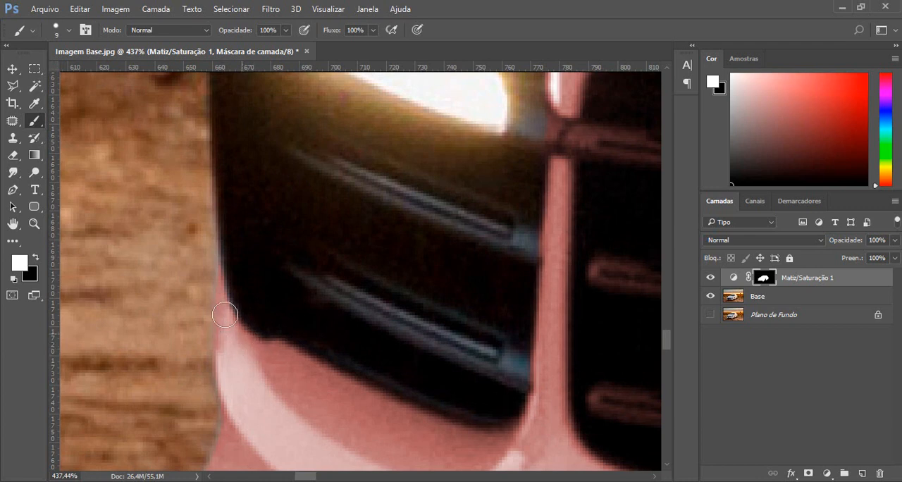
{"action": "mouse_move", "coordinate": [225, 315]}
{"action": "left_mouse_down"}
{"action": "mouse_move", "coordinate": [217, 210]}
{"action": "mouse_move", "coordinate": [210, 301]}
{"action": "mouse_move", "coordinate": [222, 388]}
{"action": "left_mouse_up"}
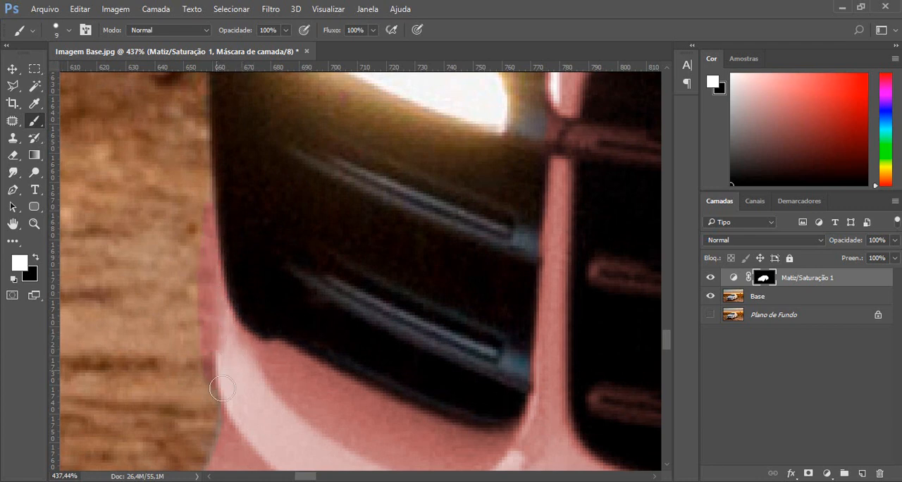
Extend the white stroke down the bumper edge and paint black over the tint spilled onto the ground.
{"action": "key", "text": "x"}
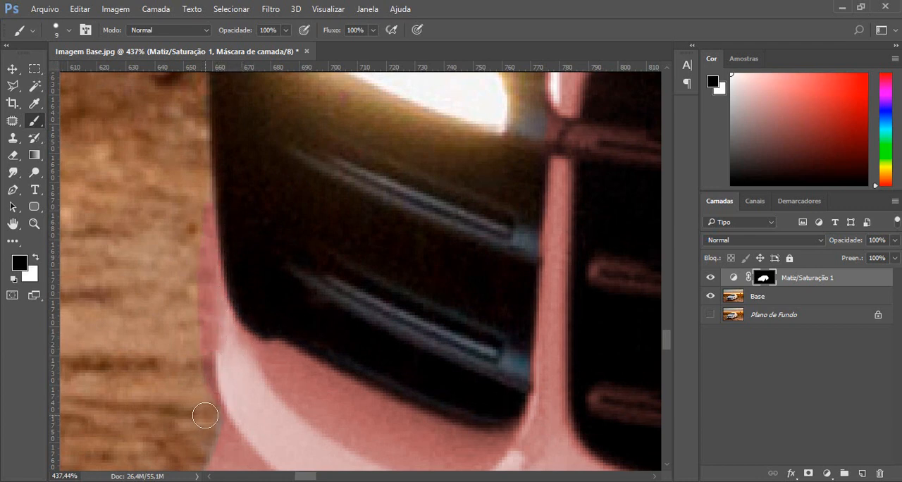
{"action": "key", "text": "x"}
{"action": "left_click_drag", "start_coordinate": [205, 457], "coordinate": [216, 392]}
{"action": "key", "text": "x"}
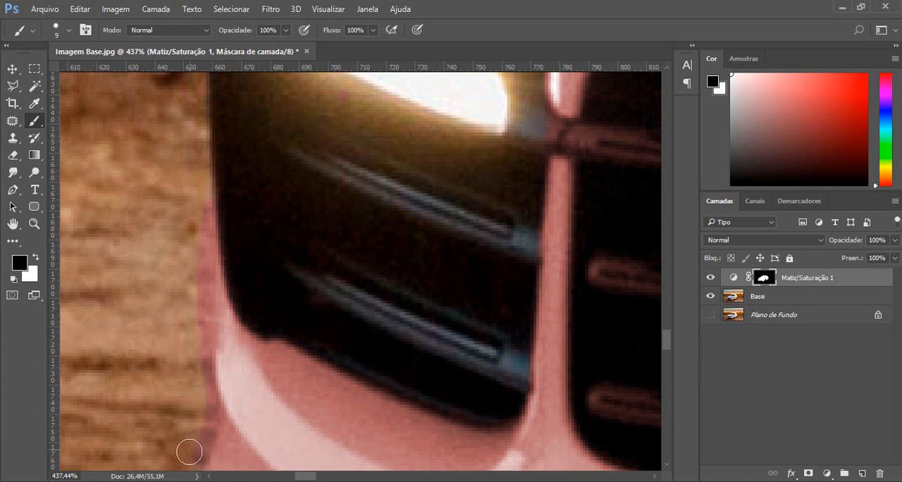
{"action": "mouse_move", "coordinate": [190, 457]}
{"action": "left_mouse_down"}
{"action": "mouse_move", "coordinate": [205, 411]}
{"action": "mouse_move", "coordinate": [198, 268]}
{"action": "mouse_move", "coordinate": [215, 192]}
{"action": "mouse_move", "coordinate": [222, 204]}
{"action": "left_mouse_up"}
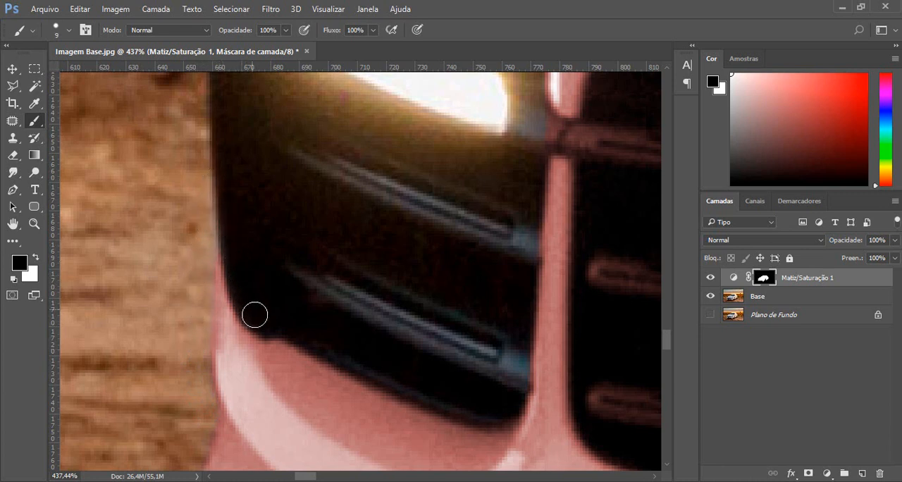
Paint the mask black over the dark strut joining the left fog light to the front grille.
{"action": "scroll", "coordinate": [367, 324], "scroll_direction": "down", "scroll_amount": 2}
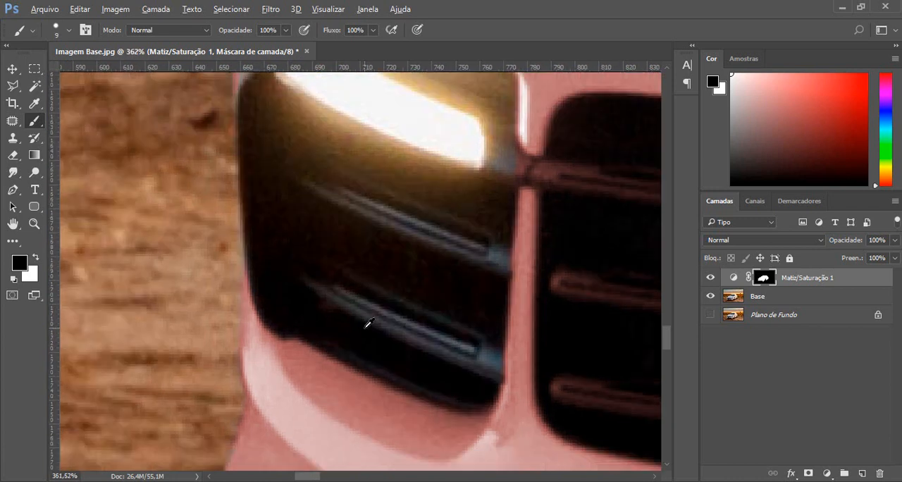
{"action": "left_click_drag", "start_coordinate": [445, 208], "coordinate": [212, 264]}
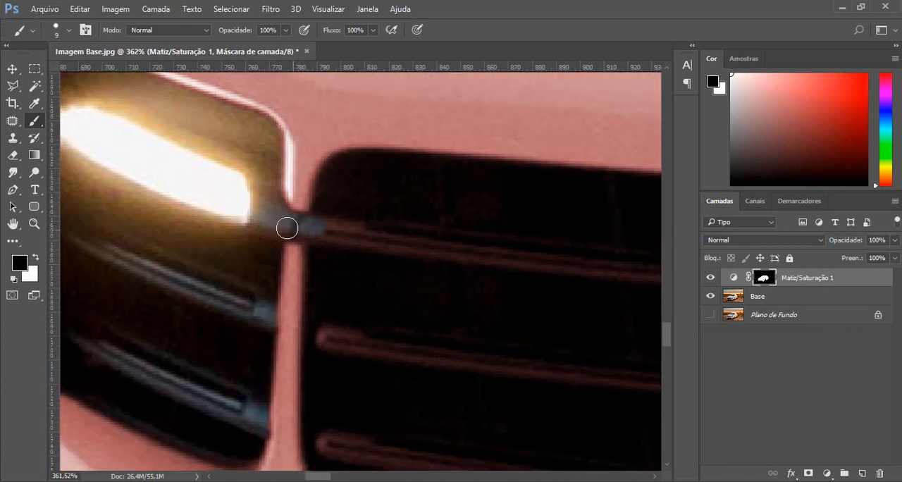
{"action": "left_click_drag", "start_coordinate": [459, 238], "coordinate": [211, 187]}
Enlarge the brush to 36 px and paint the mask black over the left part of the front grille.
{"action": "right_click", "coordinate": [325, 283]}
{"action": "left_click_drag", "start_coordinate": [412, 312], "coordinate": [411, 311]}
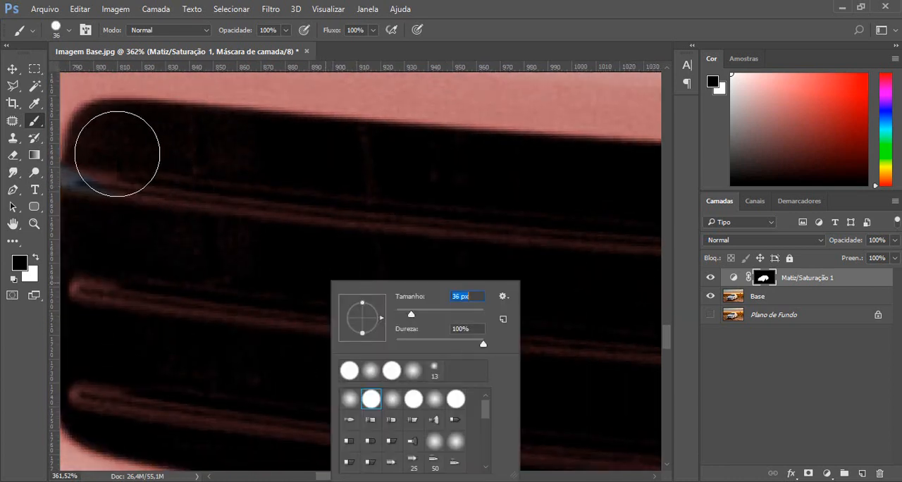
{"action": "left_click_drag", "start_coordinate": [115, 143], "coordinate": [121, 195]}
{"action": "scroll", "coordinate": [292, 282], "scroll_direction": "down", "scroll_amount": 3}
{"action": "left_click_drag", "start_coordinate": [346, 306], "coordinate": [281, 212]}
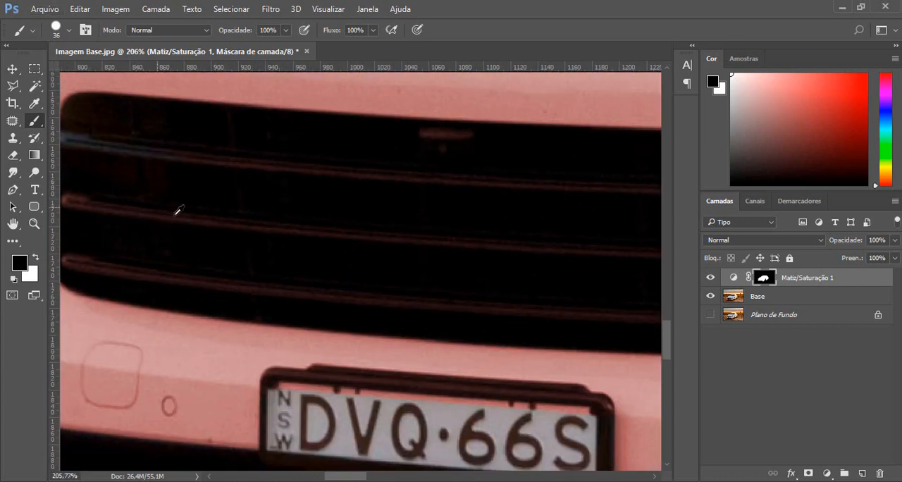
{"action": "scroll", "coordinate": [177, 207], "scroll_direction": "down", "scroll_amount": 1}
{"action": "mouse_move", "coordinate": [125, 176]}
{"action": "left_mouse_down"}
{"action": "mouse_move", "coordinate": [101, 167]}
{"action": "mouse_move", "coordinate": [101, 257]}
{"action": "mouse_move", "coordinate": [140, 272]}
{"action": "mouse_move", "coordinate": [334, 291]}
{"action": "mouse_move", "coordinate": [410, 270]}
{"action": "left_mouse_up"}
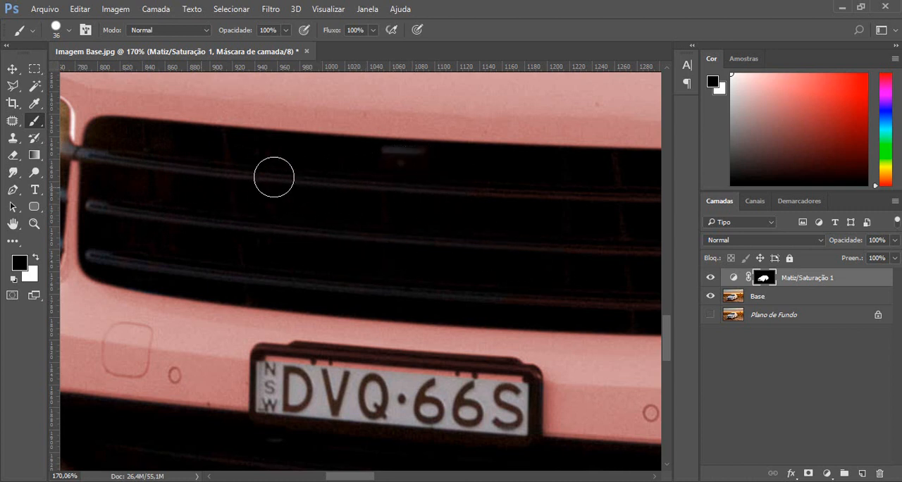
Mask out the tint on the remaining right part of the front grille with the black brush.
{"action": "scroll", "coordinate": [317, 205], "scroll_direction": "right", "scroll_amount": 5}
{"action": "mouse_move", "coordinate": [154, 267]}
{"action": "left_mouse_down"}
{"action": "mouse_move", "coordinate": [222, 283]}
{"action": "mouse_move", "coordinate": [465, 279]}
{"action": "mouse_move", "coordinate": [515, 290]}
{"action": "left_mouse_up"}
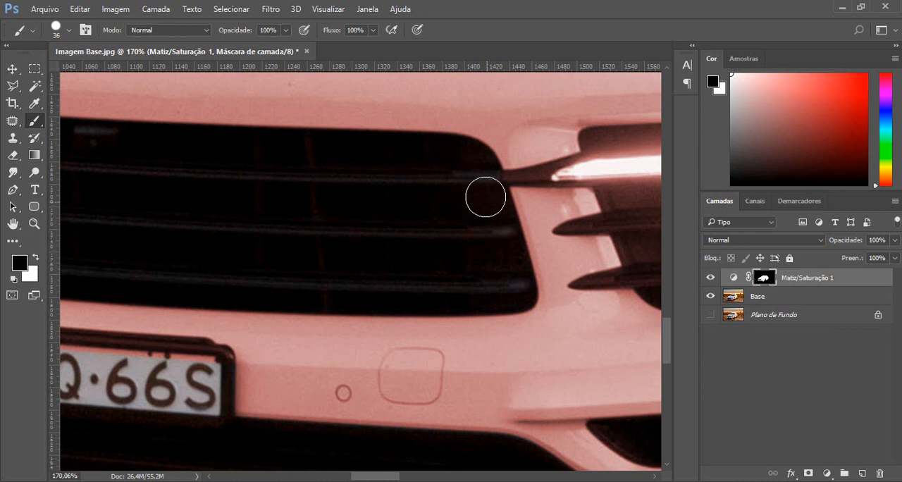
{"action": "key", "text": "space"}
{"action": "left_click_drag", "start_coordinate": [505, 180], "coordinate": [351, 159]}
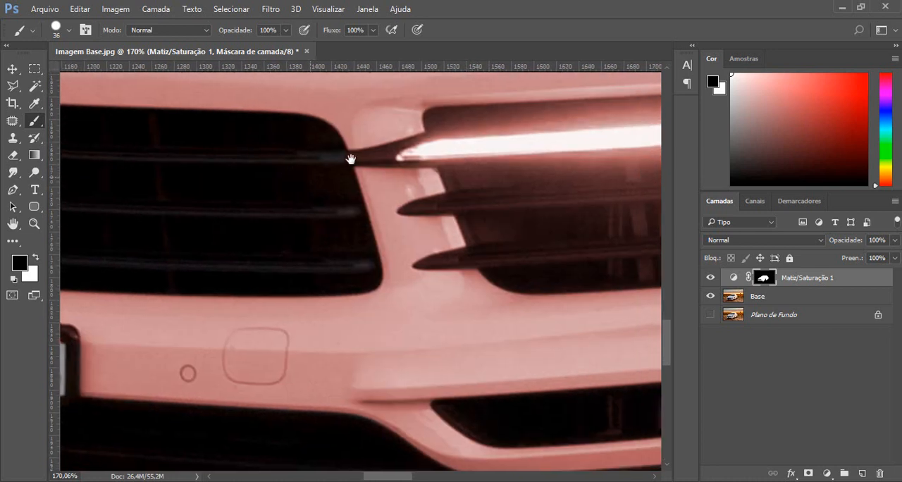
Reduce the brush to 10 px and paint the mask black over the dark strut joining the grille to the right fog light.
{"action": "scroll", "coordinate": [412, 139], "scroll_direction": "up", "scroll_amount": 3}
{"action": "key", "text": "space"}
{"action": "mouse_move", "coordinate": [486, 165]}
{"action": "left_mouse_down"}
{"action": "mouse_move", "coordinate": [320, 199]}
{"action": "mouse_move", "coordinate": [306, 181]}
{"action": "mouse_move", "coordinate": [336, 212]}
{"action": "mouse_move", "coordinate": [359, 263]}
{"action": "mouse_move", "coordinate": [437, 287]}
{"action": "mouse_move", "coordinate": [434, 263]}
{"action": "mouse_move", "coordinate": [451, 222]}
{"action": "left_mouse_up"}
{"action": "right_click", "coordinate": [451, 222]}
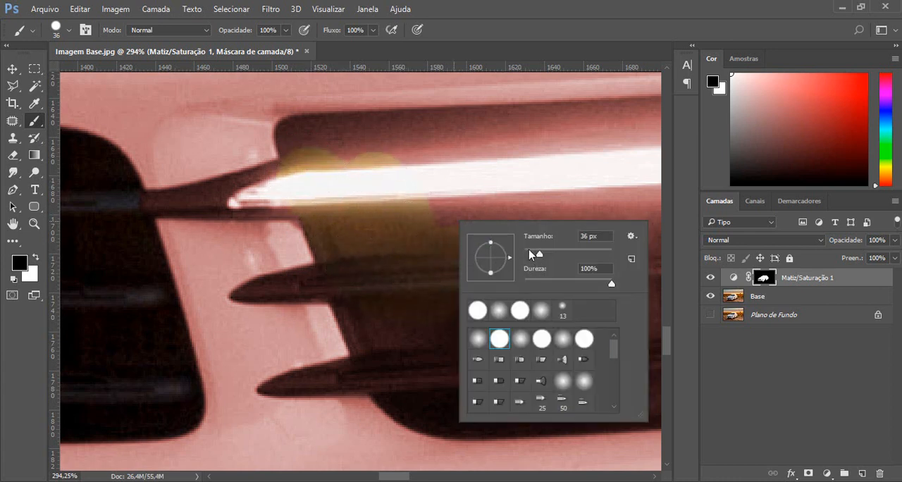
{"action": "left_click", "coordinate": [529, 253]}
{"action": "left_click", "coordinate": [135, 202]}
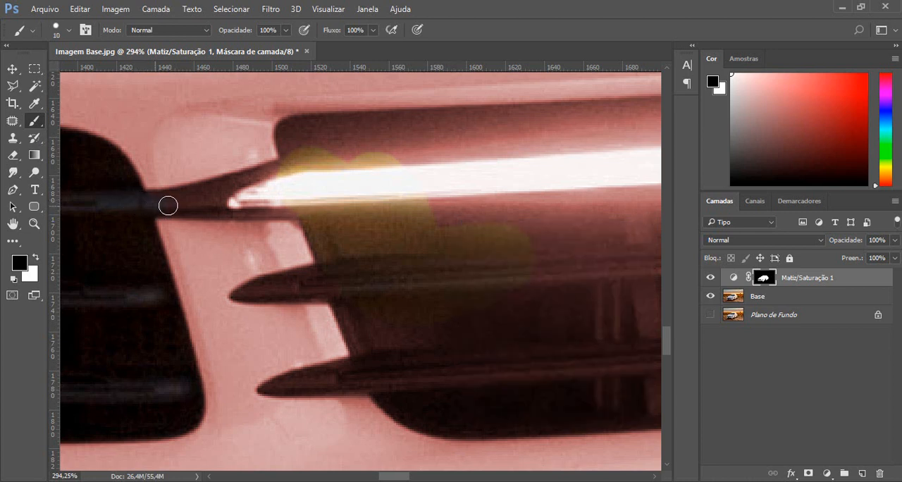
{"action": "left_click_drag", "start_coordinate": [261, 210], "coordinate": [313, 204]}
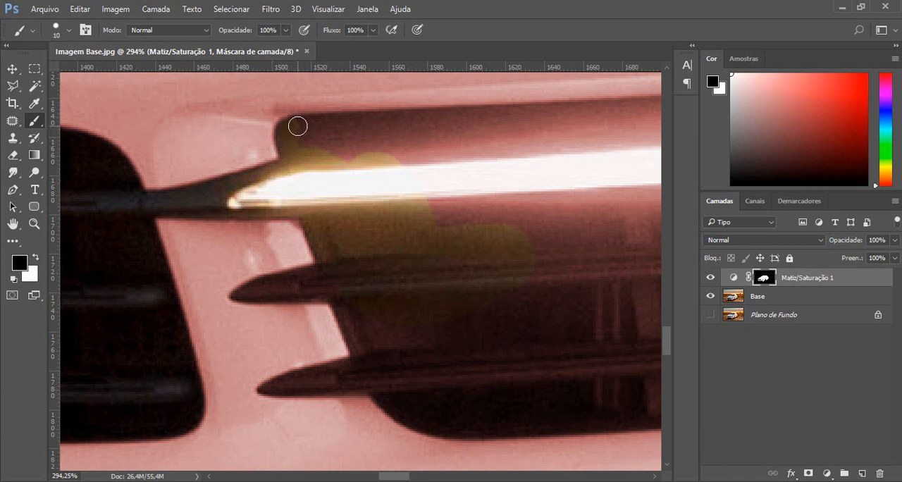
{"action": "mouse_move", "coordinate": [297, 126]}
{"action": "left_mouse_down"}
{"action": "mouse_move", "coordinate": [303, 139]}
{"action": "mouse_move", "coordinate": [360, 167]}
{"action": "left_mouse_up"}
Shrink the brush to 6 px and mask out the tips of the two dark fins beside the right fog light.
{"action": "mouse_move", "coordinate": [564, 201]}
{"action": "left_mouse_down"}
{"action": "mouse_move", "coordinate": [501, 205]}
{"action": "mouse_move", "coordinate": [419, 229]}
{"action": "left_mouse_up"}
{"action": "left_click_drag", "start_coordinate": [481, 264], "coordinate": [346, 209]}
{"action": "right_click", "coordinate": [315, 221]}
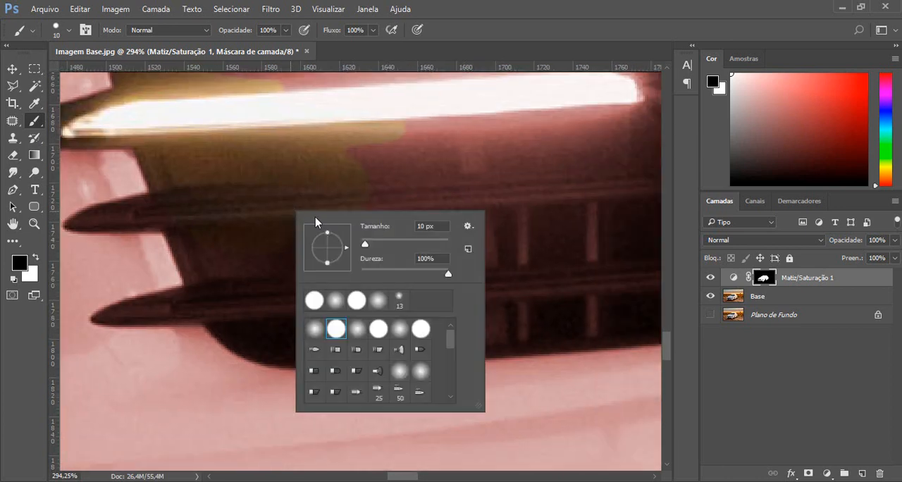
{"action": "left_click", "coordinate": [296, 164]}
{"action": "left_click_drag", "start_coordinate": [286, 159], "coordinate": [378, 167]}
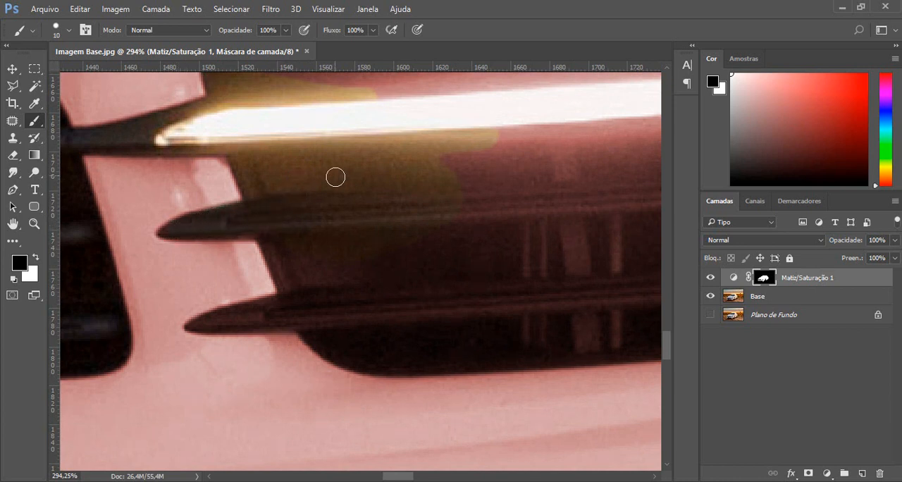
{"action": "right_click", "coordinate": [335, 177]}
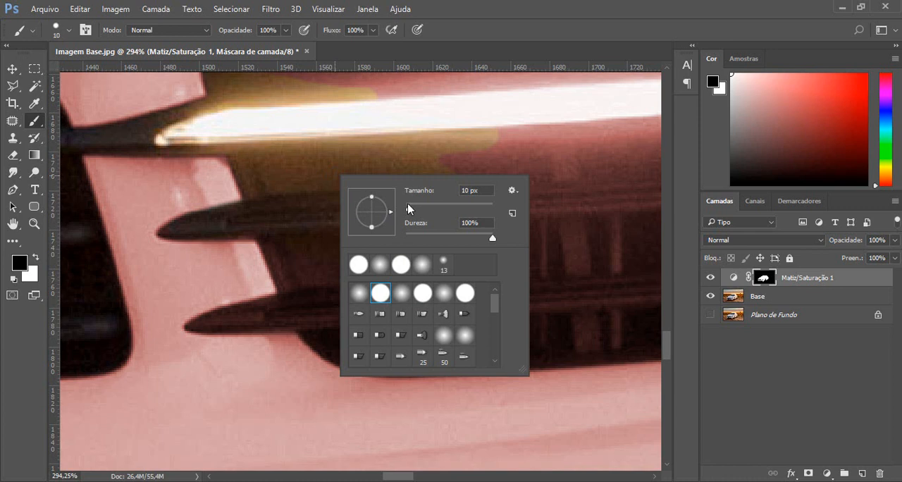
{"action": "left_click", "coordinate": [407, 204]}
{"action": "left_click", "coordinate": [166, 233]}
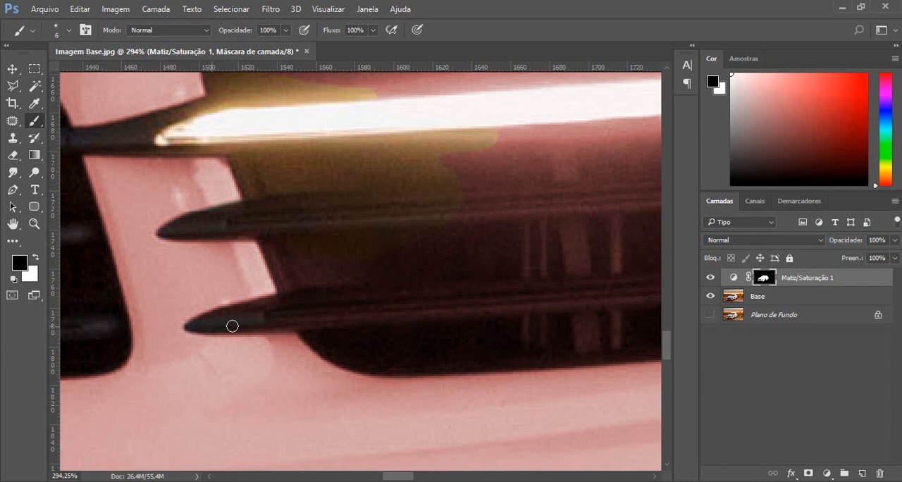
Set the brush size to 13 px and paint the mask black where the two fins meet the fog light opening.
{"action": "right_click", "coordinate": [381, 276]}
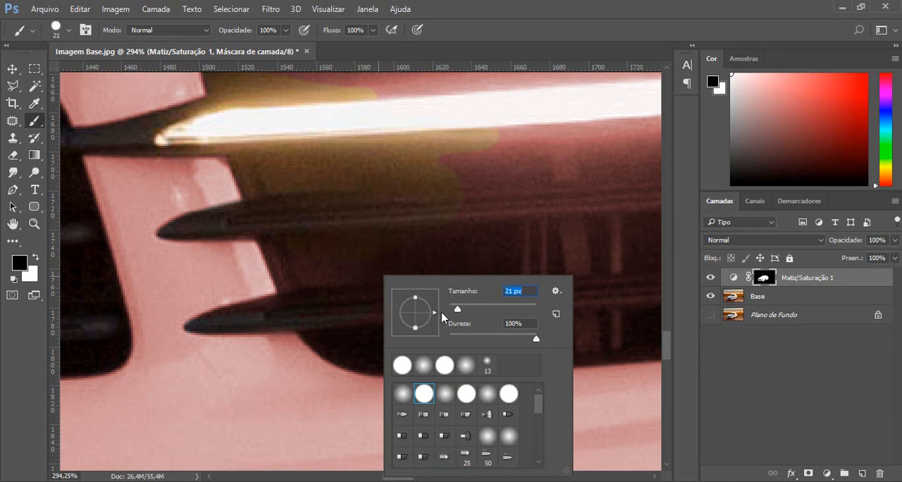
{"action": "type", "text": "13"}
{"action": "key", "text": "Return"}
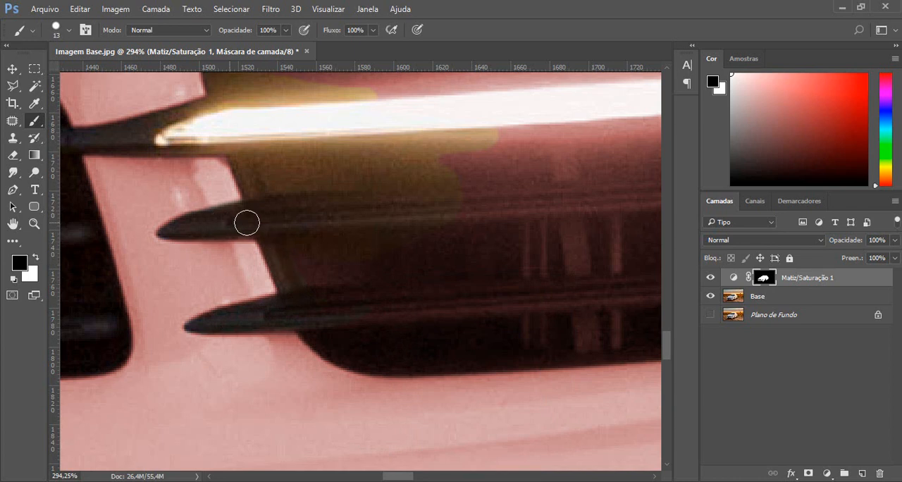
Enlarge the brush to 31 px and mask out the tint over the rest of the right fog light opening and its light bar.
{"action": "right_click", "coordinate": [376, 246]}
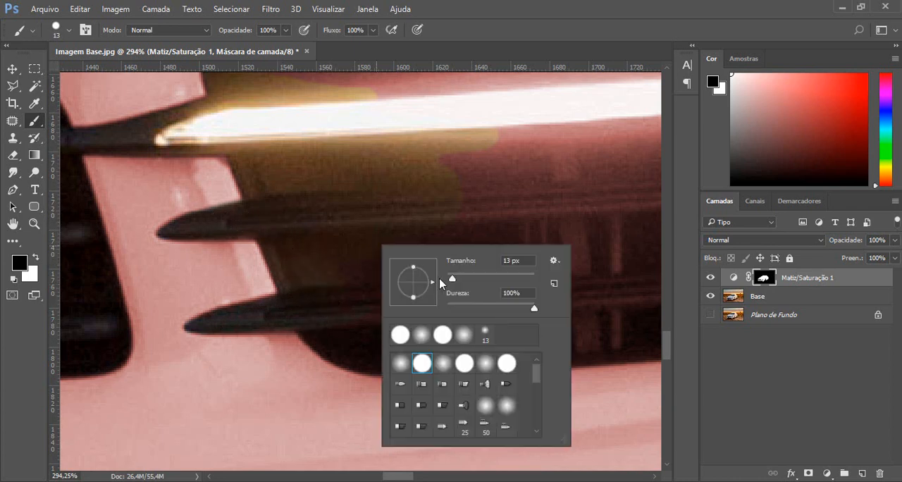
{"action": "left_click_drag", "start_coordinate": [458, 284], "coordinate": [461, 284]}
{"action": "left_click", "coordinate": [530, 3]}
{"action": "scroll", "coordinate": [471, 215], "scroll_direction": "down", "scroll_amount": 4}
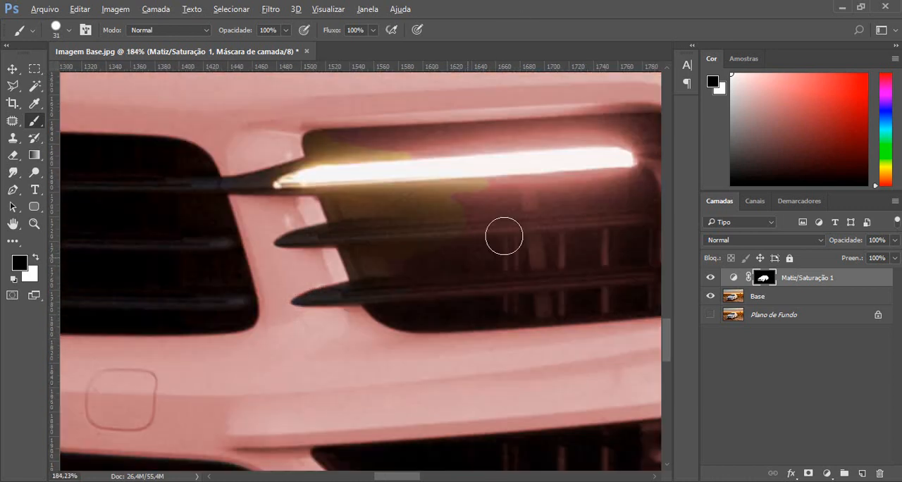
{"action": "left_click_drag", "start_coordinate": [506, 231], "coordinate": [339, 257]}
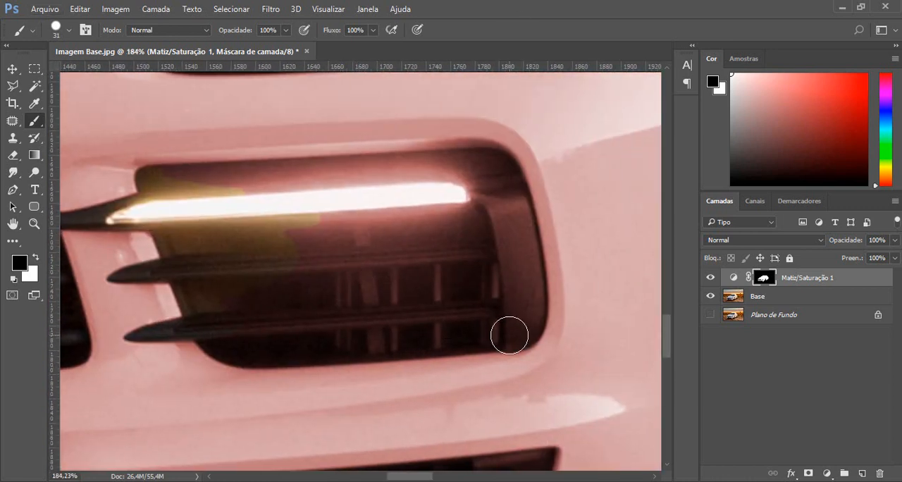
{"action": "mouse_move", "coordinate": [515, 325]}
{"action": "left_mouse_down"}
{"action": "mouse_move", "coordinate": [518, 284]}
{"action": "mouse_move", "coordinate": [492, 231]}
{"action": "mouse_move", "coordinate": [459, 194]}
{"action": "mouse_move", "coordinate": [348, 199]}
{"action": "mouse_move", "coordinate": [383, 226]}
{"action": "left_mouse_up"}
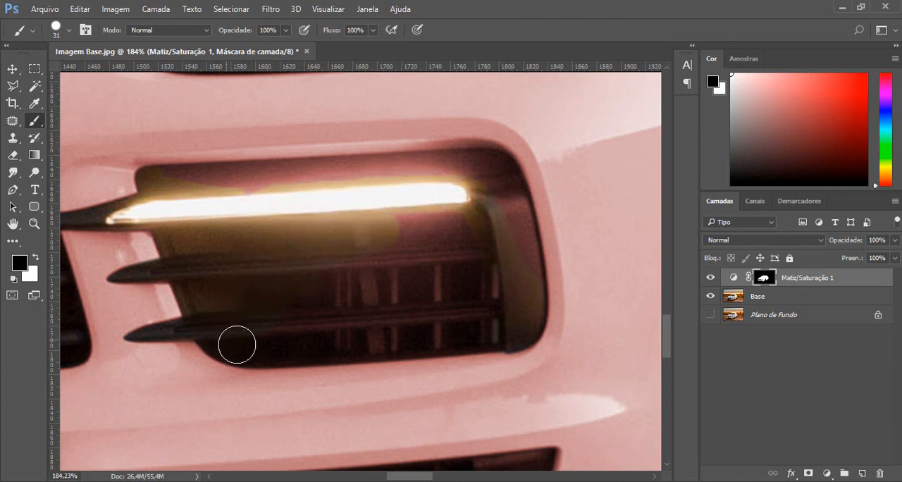
{"action": "left_click_drag", "start_coordinate": [266, 350], "coordinate": [429, 337]}
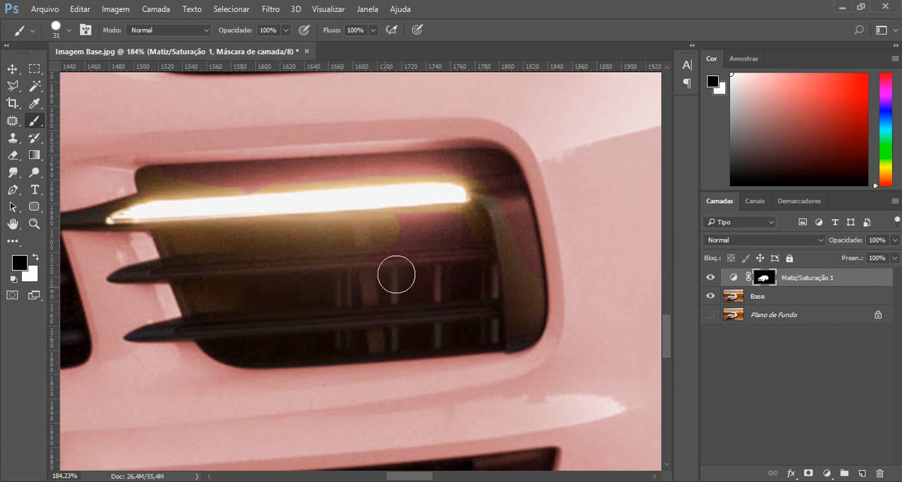
{"action": "mouse_move", "coordinate": [462, 271]}
{"action": "left_mouse_down"}
{"action": "mouse_move", "coordinate": [488, 271]}
{"action": "mouse_move", "coordinate": [463, 231]}
{"action": "mouse_move", "coordinate": [418, 216]}
{"action": "mouse_move", "coordinate": [196, 207]}
{"action": "mouse_move", "coordinate": [162, 188]}
{"action": "mouse_move", "coordinate": [488, 168]}
{"action": "mouse_move", "coordinate": [500, 176]}
{"action": "mouse_move", "coordinate": [514, 252]}
{"action": "left_mouse_up"}
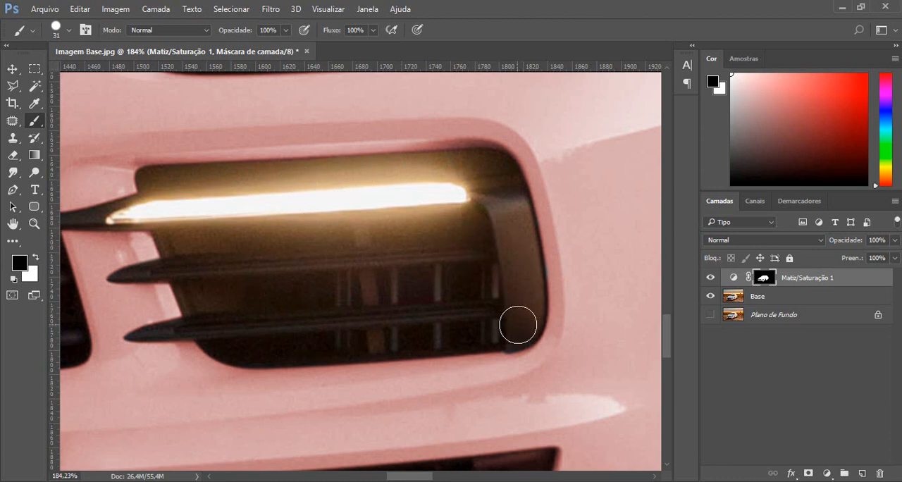
Reduce the brush to 7 px and touch up the fin tips beside the right fog light with black on the mask.
{"action": "scroll", "coordinate": [334, 379], "scroll_direction": "up", "scroll_amount": 5}
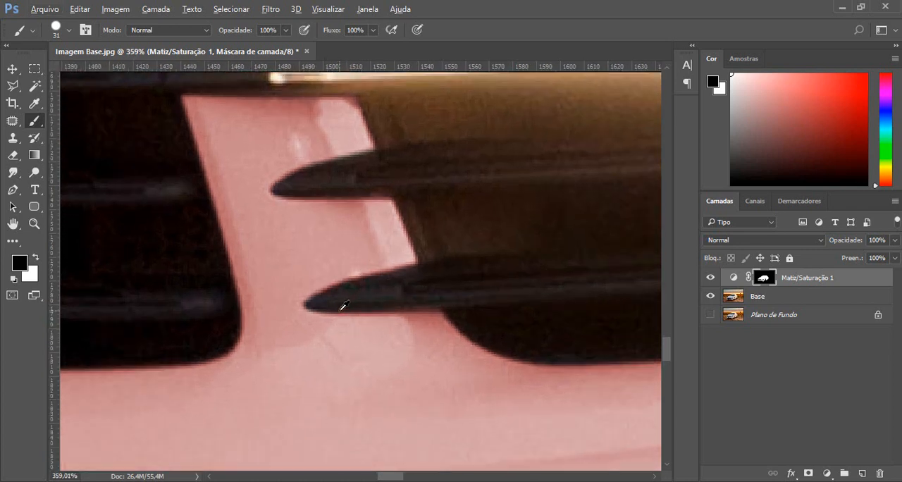
{"action": "right_click", "coordinate": [428, 241]}
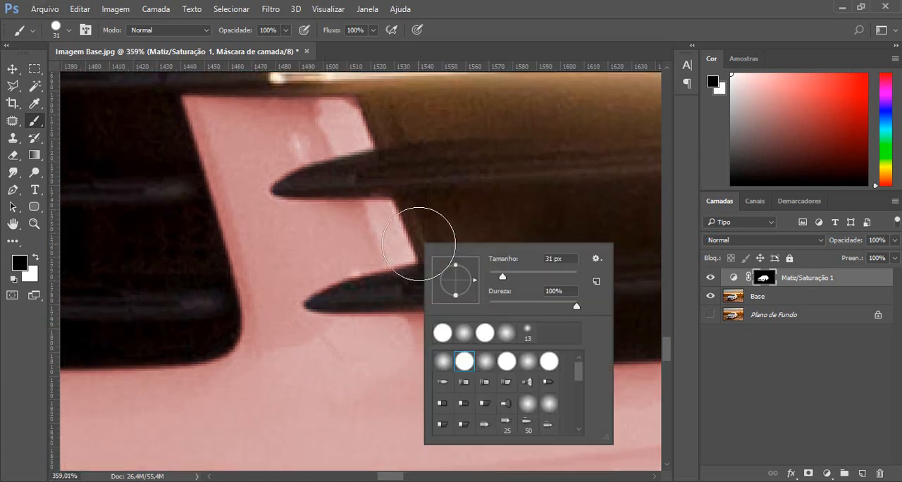
{"action": "left_click", "coordinate": [492, 274]}
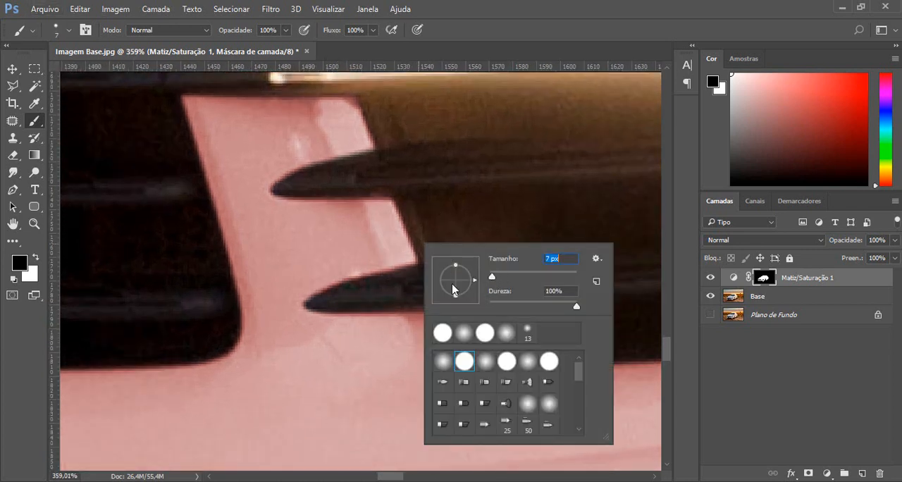
{"action": "left_click", "coordinate": [340, 294]}
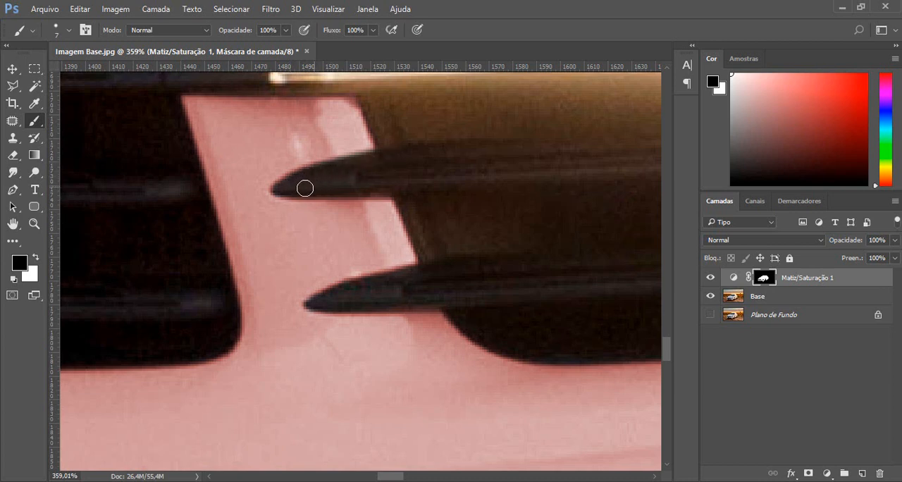
Switch to white and restore the tint along the painted rim around the right fog light opening.
{"action": "key", "text": "x"}
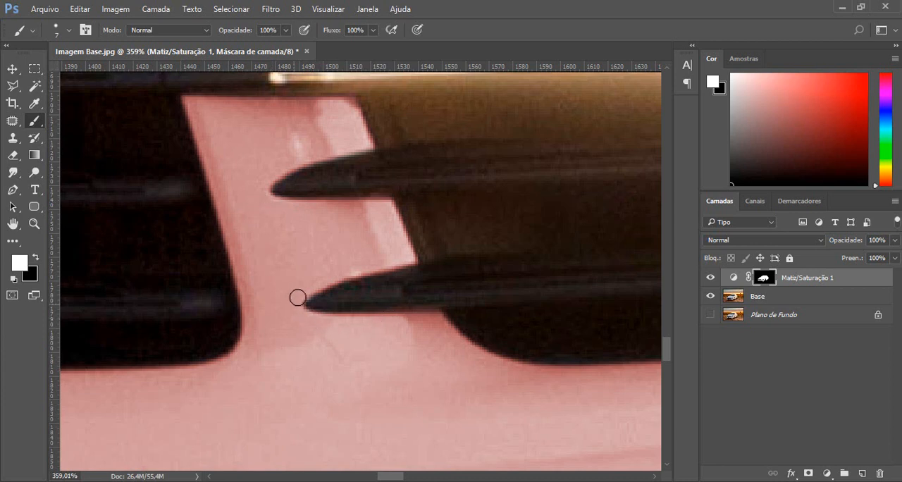
{"action": "left_click_drag", "start_coordinate": [476, 251], "coordinate": [290, 324]}
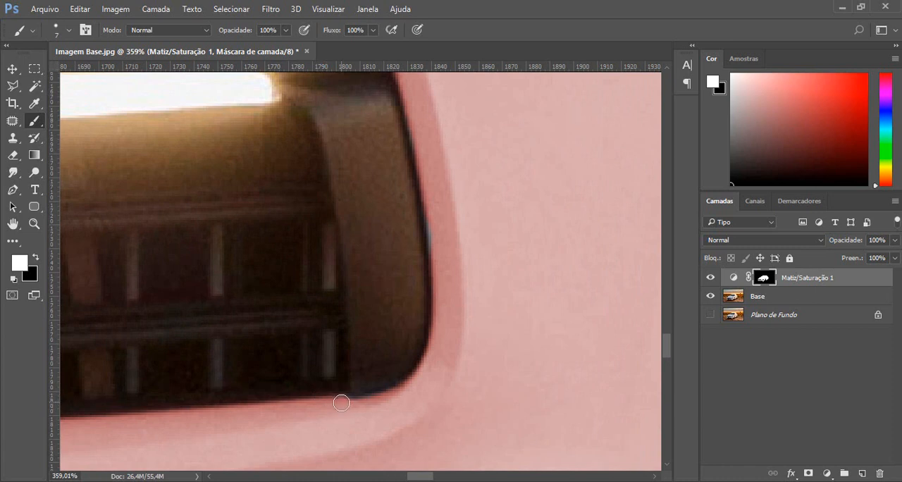
{"action": "left_click_drag", "start_coordinate": [495, 292], "coordinate": [472, 353]}
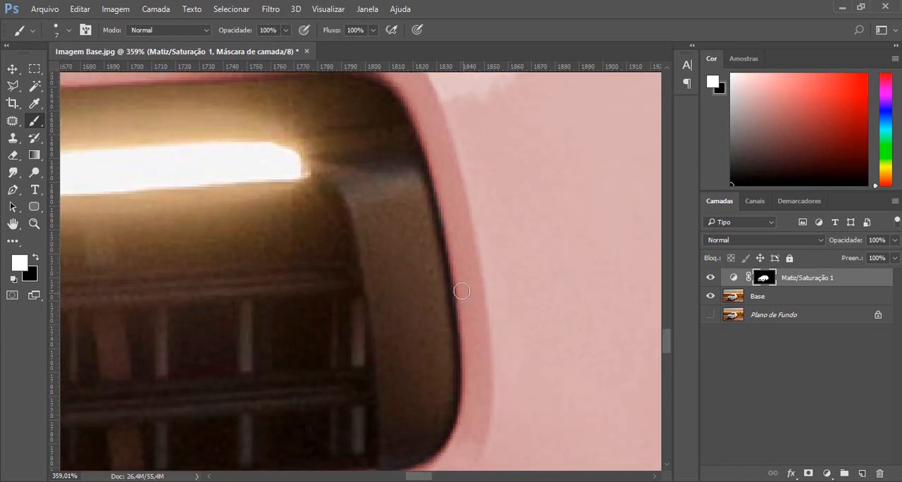
{"action": "scroll", "coordinate": [466, 331], "scroll_direction": "down", "scroll_amount": 6}
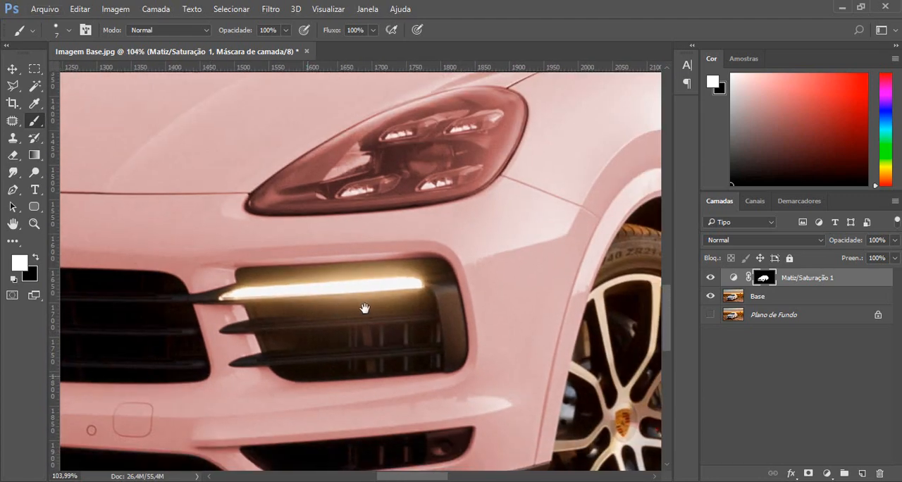
Trace the black vent at the bumper's lower left corner with the Pen tool and convert the path to a selection.
{"action": "left_click_drag", "start_coordinate": [364, 308], "coordinate": [500, 311]}
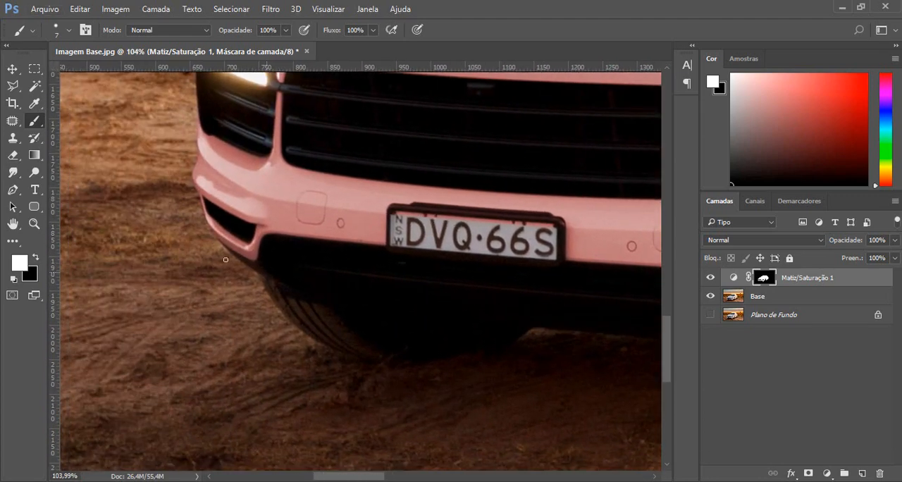
{"action": "scroll", "coordinate": [219, 198], "scroll_direction": "up", "scroll_amount": 4}
{"action": "scroll", "coordinate": [231, 198], "scroll_direction": "up", "scroll_amount": 2}
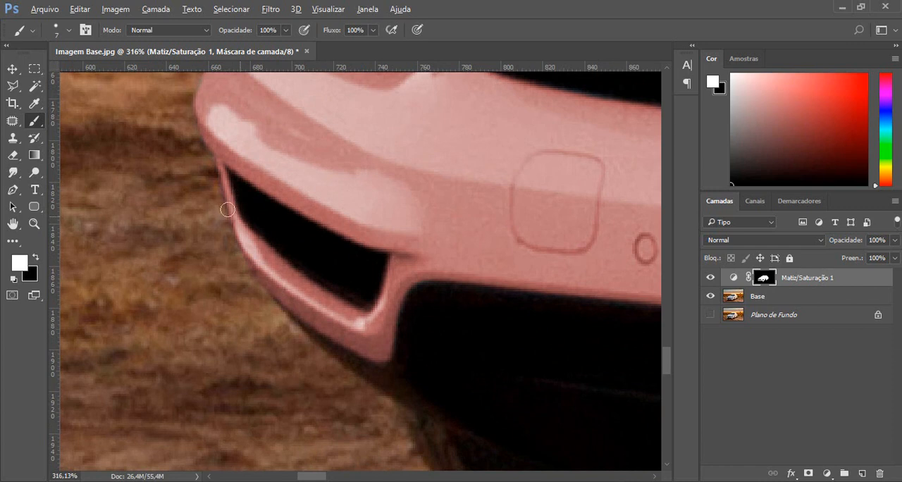
{"action": "left_click_drag", "start_coordinate": [90, 143], "coordinate": [82, 192]}
{"action": "key", "text": "p"}
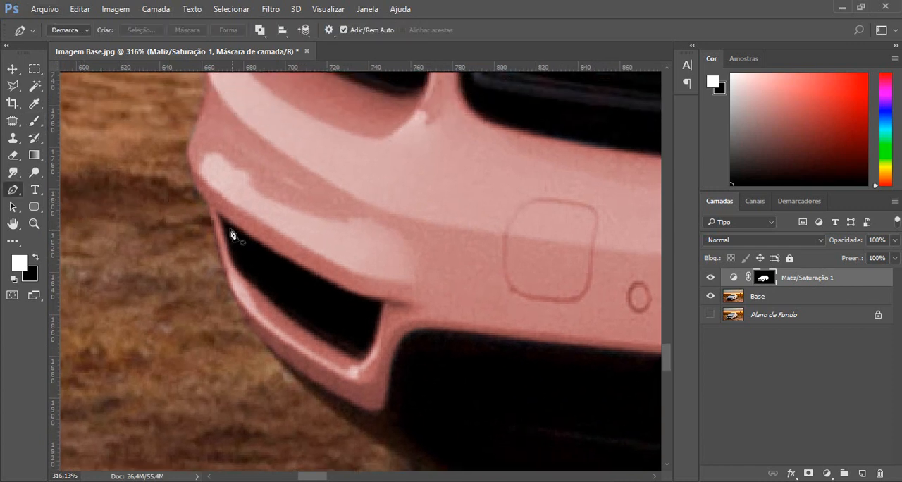
{"action": "left_click", "coordinate": [219, 213]}
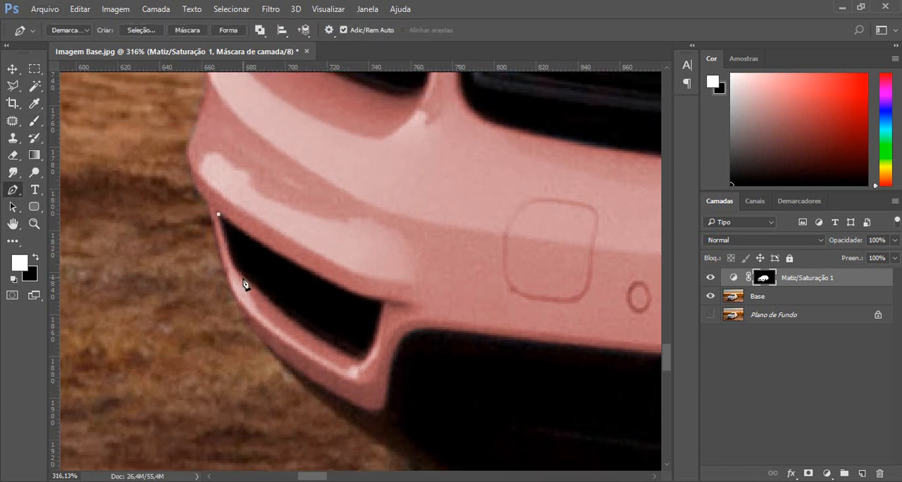
{"action": "left_click_drag", "start_coordinate": [244, 275], "coordinate": [253, 287]}
{"action": "left_click_drag", "start_coordinate": [362, 357], "coordinate": [379, 354]}
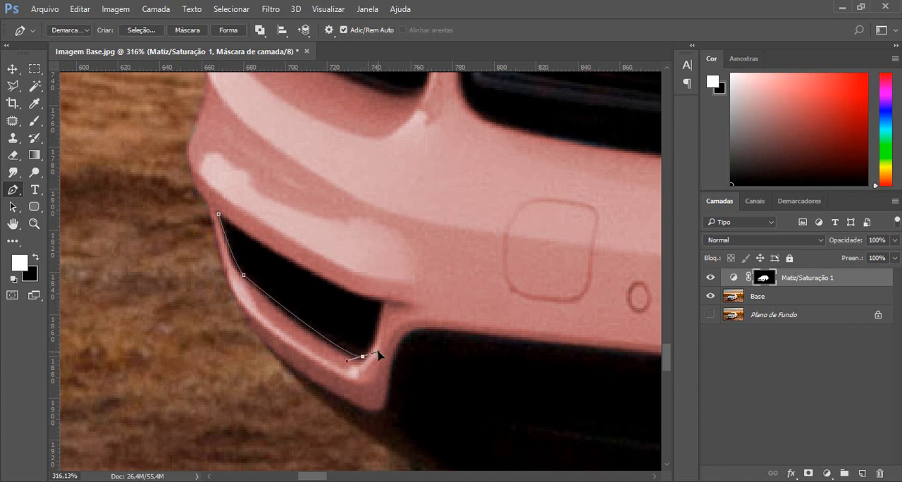
{"action": "left_click_drag", "start_coordinate": [381, 302], "coordinate": [386, 249]}
{"action": "left_click", "coordinate": [381, 303]}
{"action": "left_click_drag", "start_coordinate": [218, 213], "coordinate": [181, 197]}
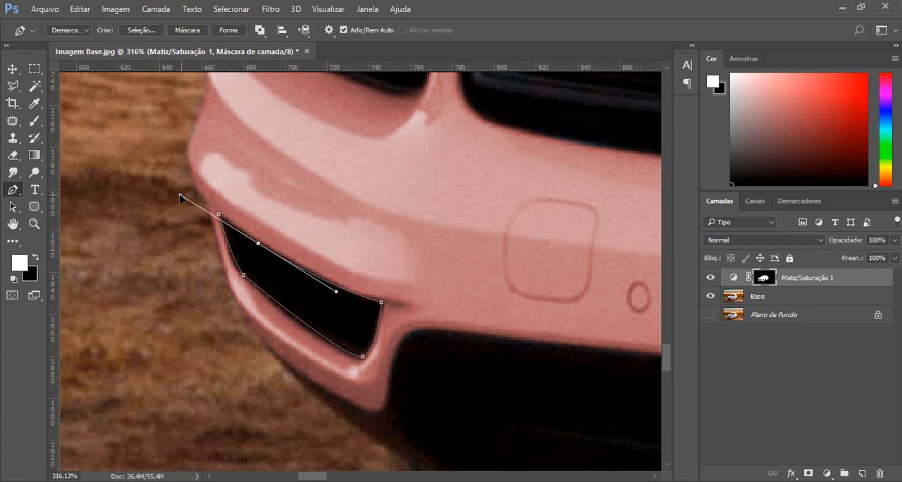
{"action": "left_click", "coordinate": [258, 244], "text": "alt"}
{"action": "left_click", "coordinate": [219, 215]}
{"action": "key", "text": "ctrl+Return"}
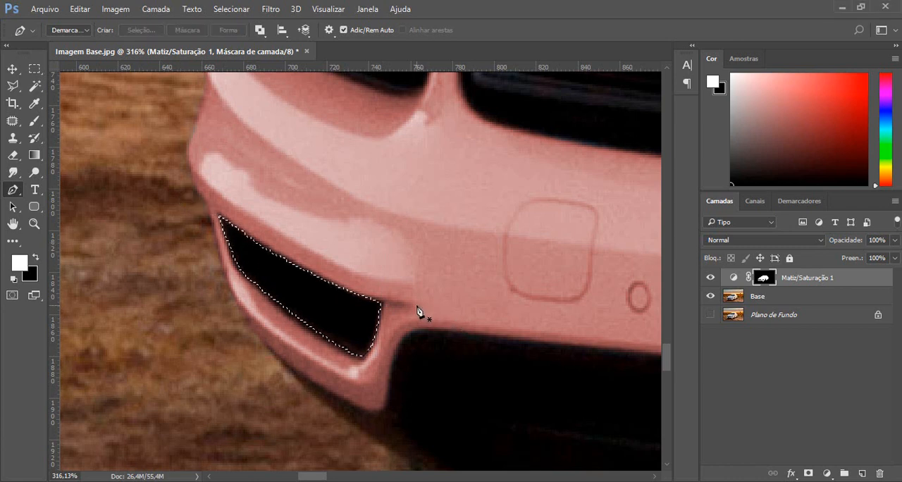
Paint the mask black inside the selected bumper vent with a 42 px brush, and clear the selection.
{"action": "key", "text": "b"}
{"action": "key", "text": "x"}
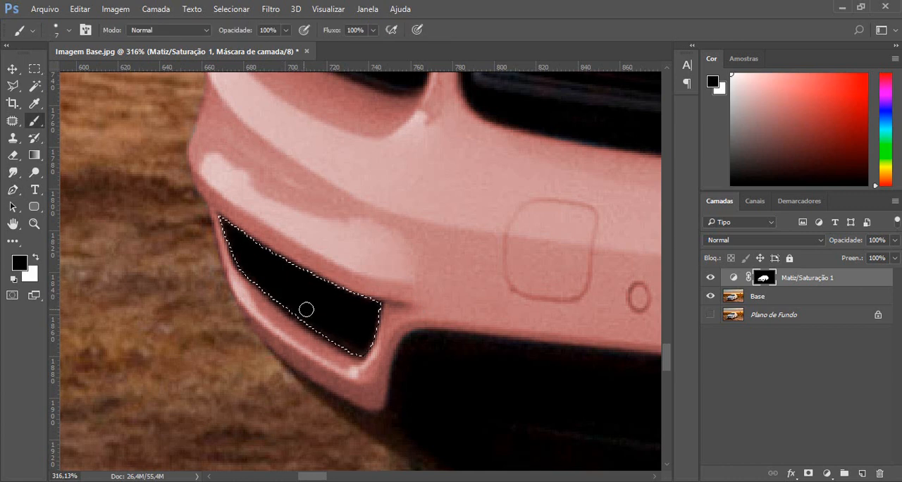
{"action": "right_click", "coordinate": [312, 294]}
{"action": "left_click", "coordinate": [400, 312]}
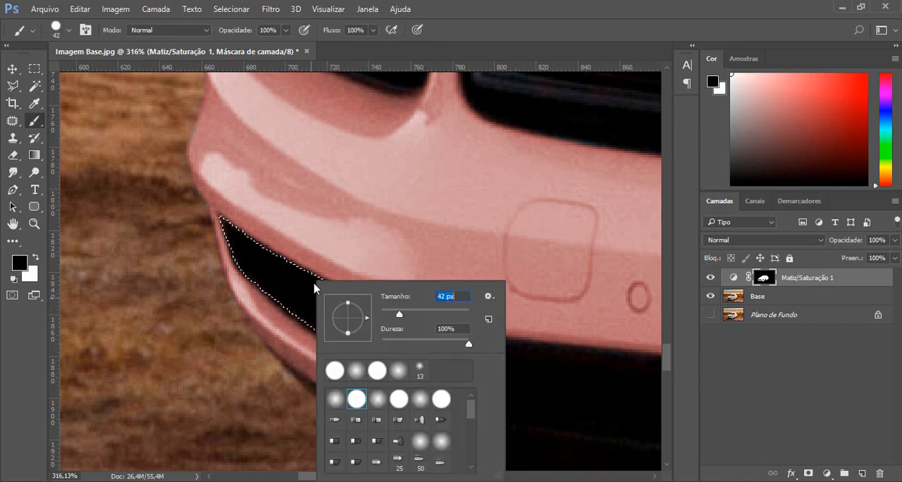
{"action": "left_click_drag", "start_coordinate": [223, 234], "coordinate": [381, 339]}
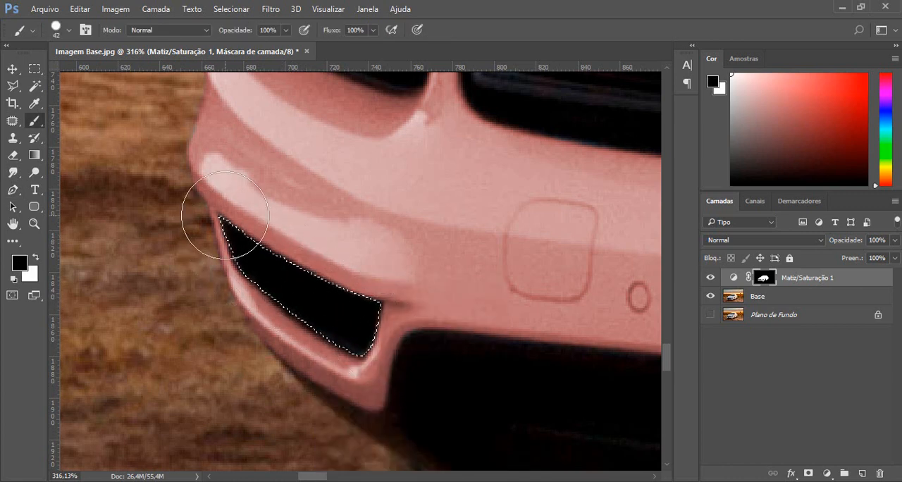
{"action": "key", "text": "ctrl+d"}
Switch to white with a 4 px brush and refine the tinted edge around the bumper's lower left vent.
{"action": "scroll", "coordinate": [312, 344], "scroll_direction": "up", "scroll_amount": 3}
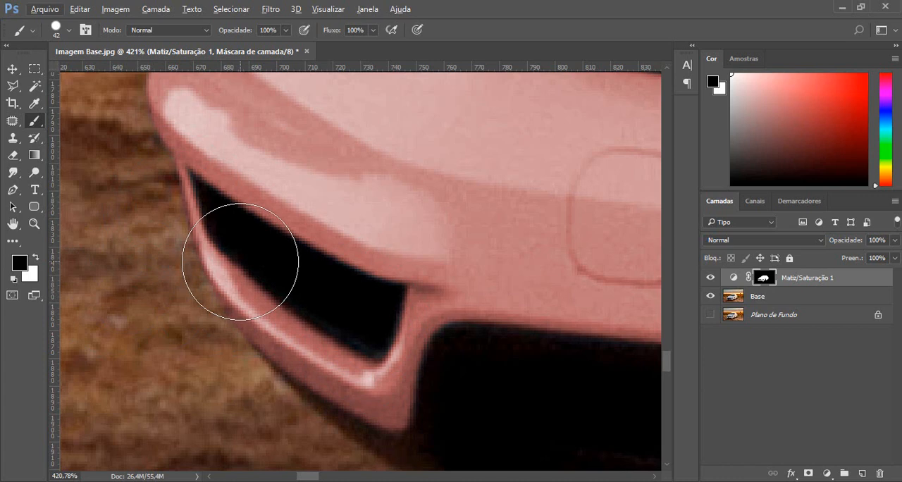
{"action": "key", "text": "x"}
{"action": "right_click", "coordinate": [350, 246]}
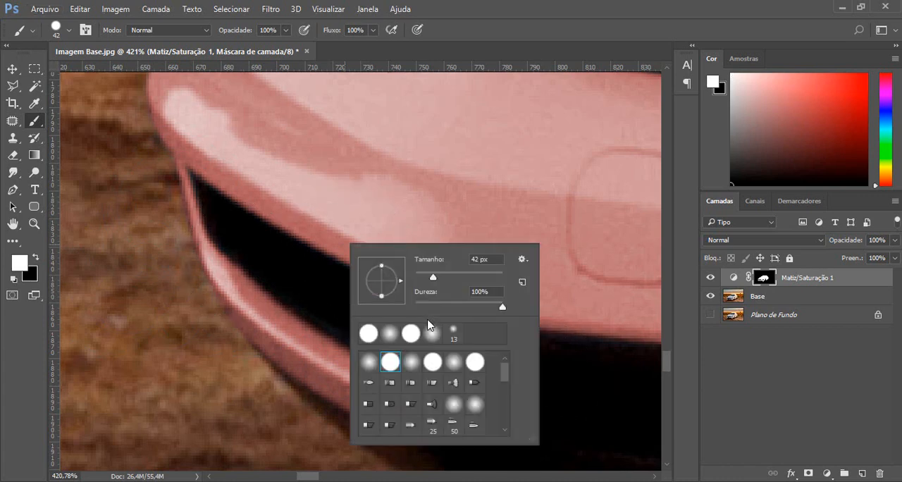
{"action": "left_click", "coordinate": [417, 277]}
{"action": "type", "text": "4"}
{"action": "key", "text": "Return"}
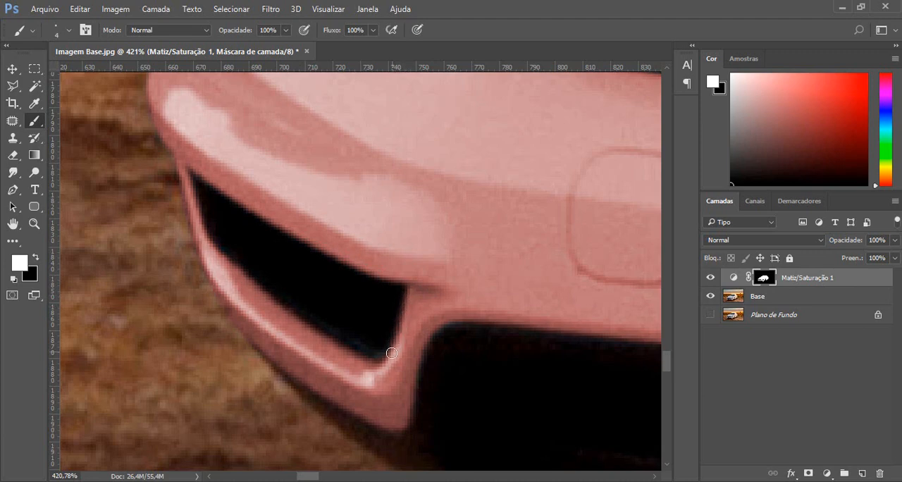
Paint the mask black over the number plate and its frame with a 13 px brush.
{"action": "scroll", "coordinate": [377, 399], "scroll_direction": "down", "scroll_amount": 3}
{"action": "left_click_drag", "start_coordinate": [444, 281], "coordinate": [289, 158]}
{"action": "scroll", "coordinate": [312, 249], "scroll_direction": "up", "scroll_amount": 2}
{"action": "left_click_drag", "start_coordinate": [601, 232], "coordinate": [200, 231]}
{"action": "scroll", "coordinate": [415, 206], "scroll_direction": "down", "scroll_amount": 1}
{"action": "scroll", "coordinate": [356, 175], "scroll_direction": "down", "scroll_amount": 1}
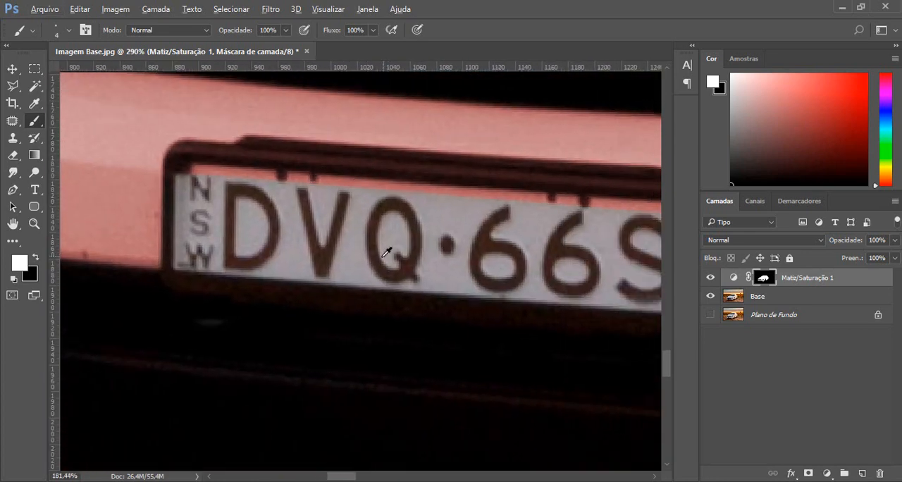
{"action": "scroll", "coordinate": [383, 242], "scroll_direction": "down", "scroll_amount": 2}
{"action": "left_click_drag", "start_coordinate": [370, 218], "coordinate": [317, 275]}
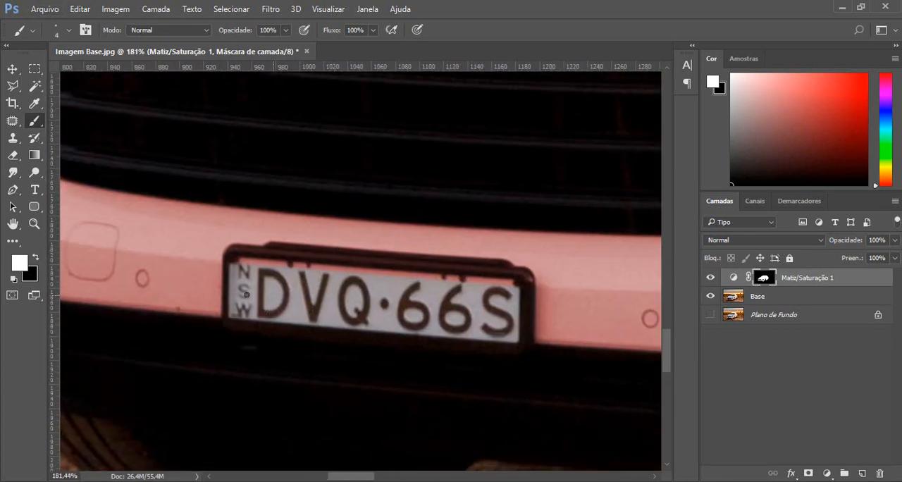
{"action": "left_click", "coordinate": [35, 258]}
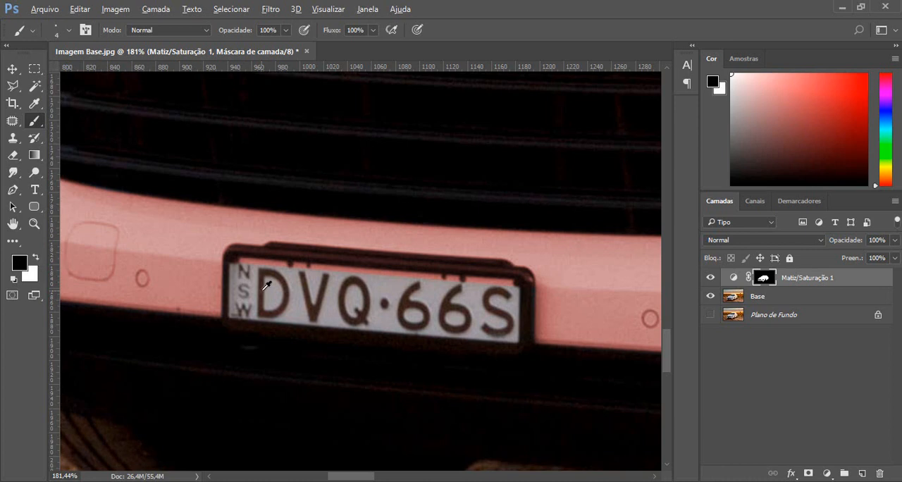
{"action": "scroll", "coordinate": [227, 264], "scroll_direction": "up", "scroll_amount": 2}
{"action": "scroll", "coordinate": [227, 264], "scroll_direction": "up", "scroll_amount": 2}
{"action": "right_click", "coordinate": [288, 285]}
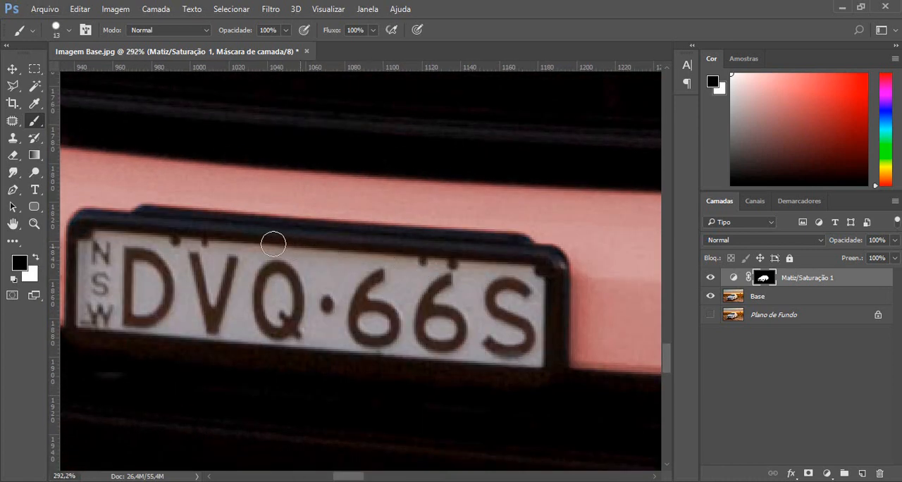
{"action": "left_click_drag", "start_coordinate": [482, 246], "coordinate": [247, 285]}
{"action": "mouse_move", "coordinate": [552, 204]}
{"action": "left_mouse_down"}
{"action": "mouse_move", "coordinate": [403, 254]}
{"action": "mouse_move", "coordinate": [299, 316]}
{"action": "left_mouse_up"}
Paint the mask black over the lower bumper vent beneath the right fog light with the 13 px brush.
{"action": "scroll", "coordinate": [443, 323], "scroll_direction": "down", "scroll_amount": 5}
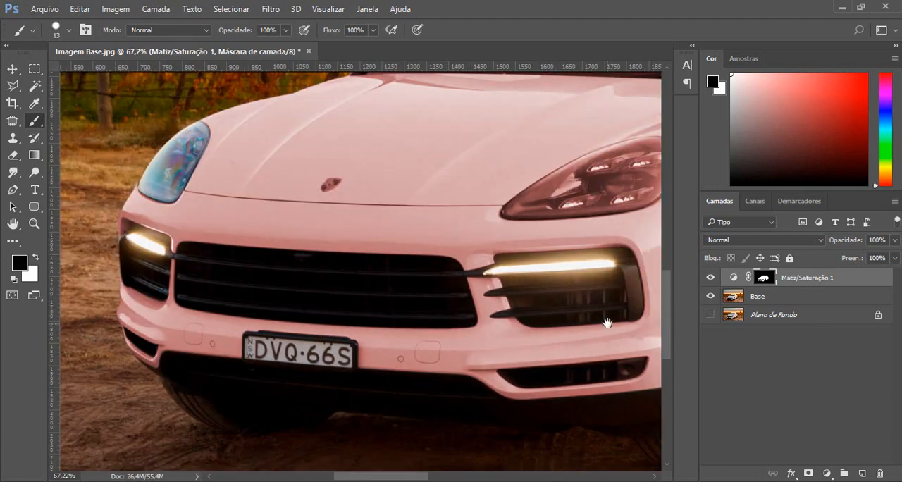
{"action": "left_click_drag", "start_coordinate": [606, 317], "coordinate": [419, 236]}
{"action": "scroll", "coordinate": [426, 257], "scroll_direction": "up", "scroll_amount": 5}
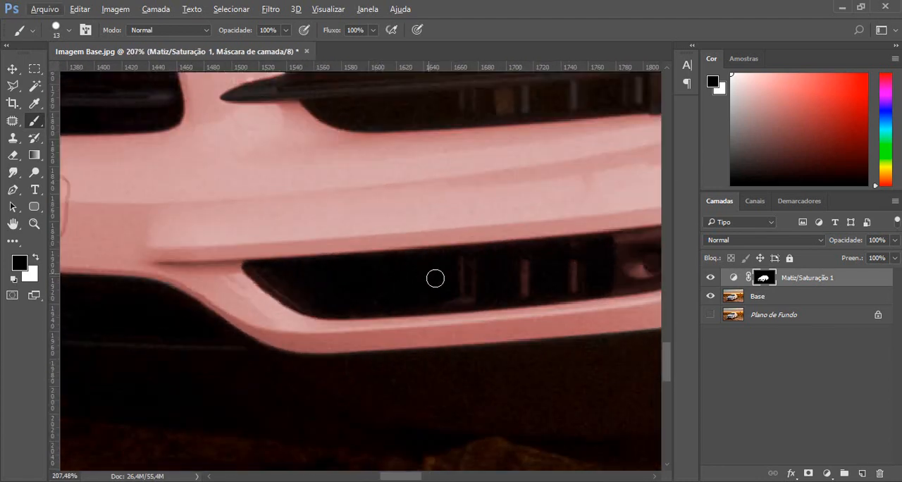
{"action": "scroll", "coordinate": [443, 285], "scroll_direction": "down", "scroll_amount": 1}
{"action": "left_click_drag", "start_coordinate": [481, 220], "coordinate": [410, 212]}
{"action": "scroll", "coordinate": [336, 265], "scroll_direction": "up", "scroll_amount": 4}
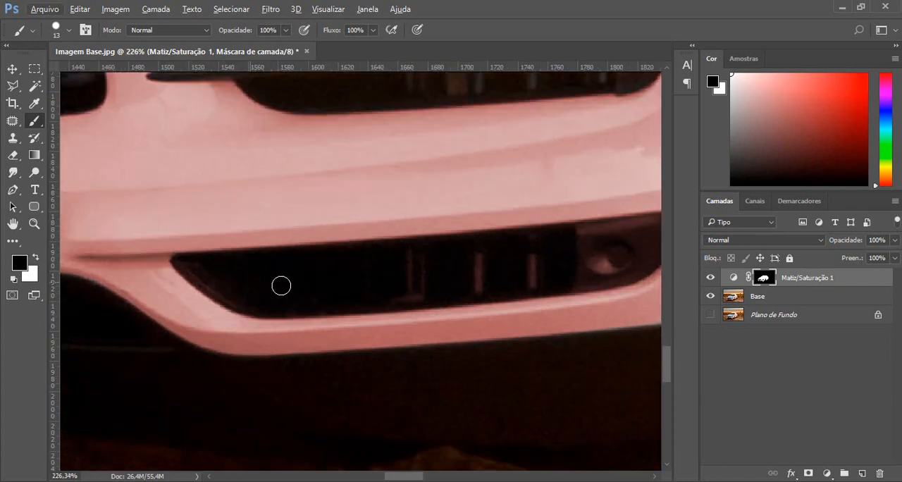
{"action": "mouse_move", "coordinate": [419, 240]}
{"action": "left_mouse_down"}
{"action": "mouse_move", "coordinate": [345, 240]}
{"action": "mouse_move", "coordinate": [368, 242]}
{"action": "left_mouse_up"}
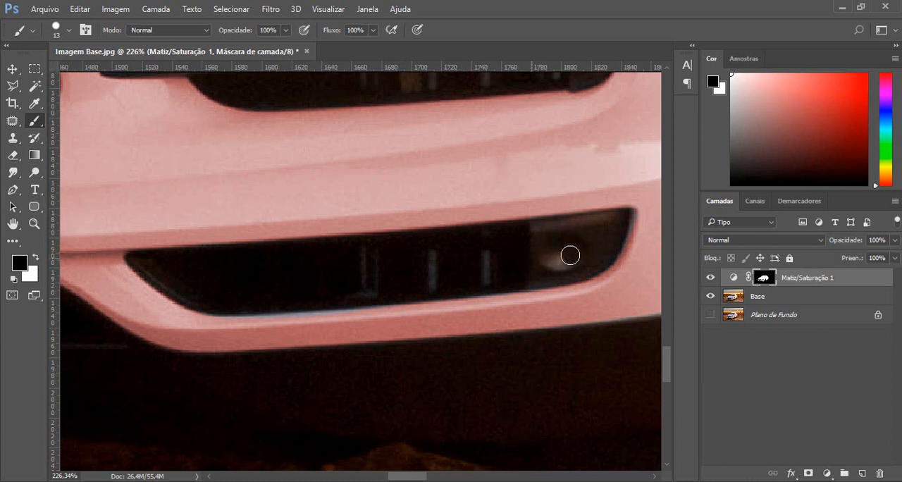
Switch to white and restore the tint along the lower rim of the bumper vent beneath the right fog light.
{"action": "key", "text": "alt"}
{"action": "key", "text": "x"}
{"action": "left_click_drag", "start_coordinate": [227, 330], "coordinate": [212, 326]}
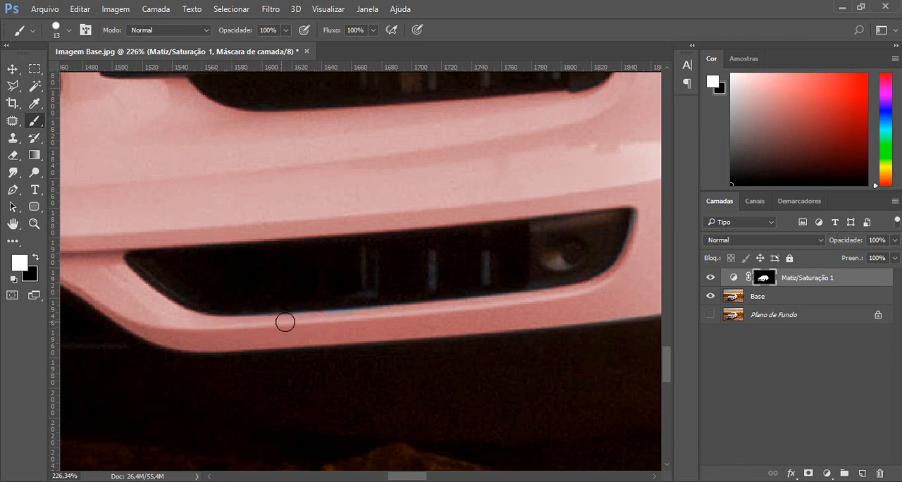
Paint the mask black over the emblem on the hood to bring back its original colours.
{"action": "scroll", "coordinate": [369, 319], "scroll_direction": "down", "scroll_amount": 5}
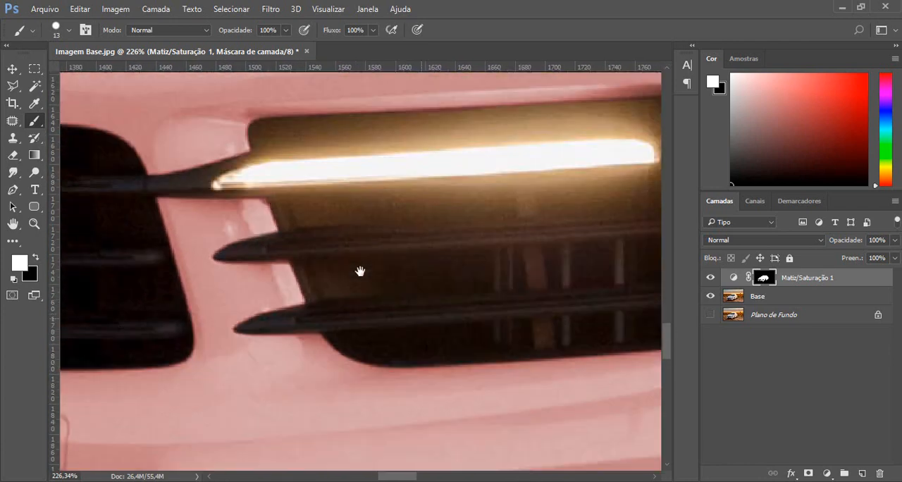
{"action": "scroll", "coordinate": [87, 124], "scroll_direction": "up", "scroll_amount": 6}
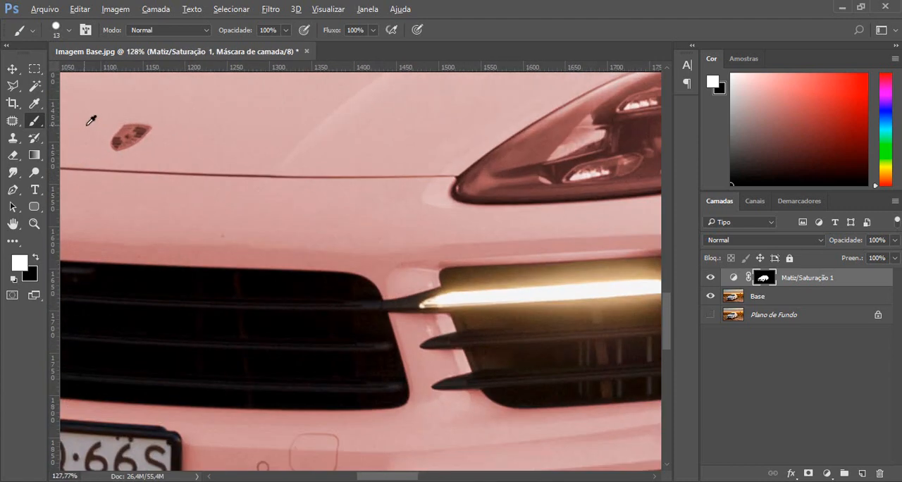
{"action": "mouse_move", "coordinate": [158, 121]}
{"action": "left_mouse_down"}
{"action": "mouse_move", "coordinate": [260, 181]}
{"action": "mouse_move", "coordinate": [273, 166]}
{"action": "left_mouse_up"}
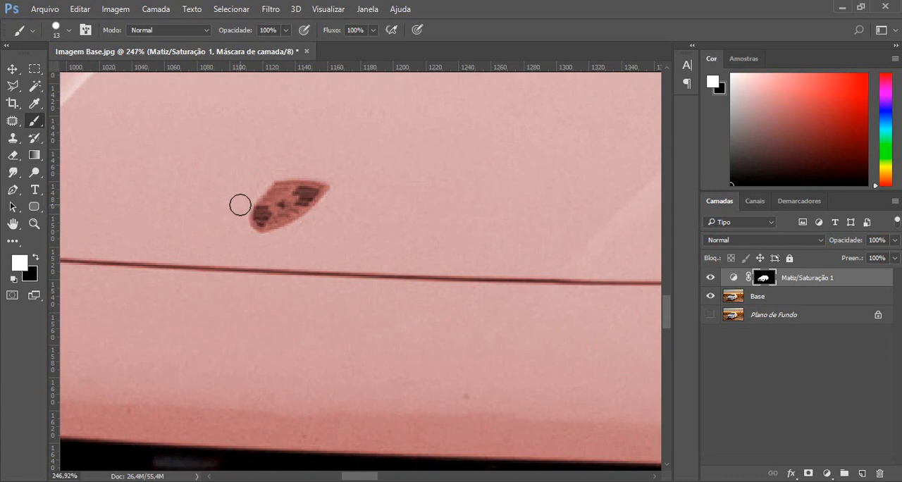
{"action": "key", "text": "x"}
{"action": "mouse_move", "coordinate": [287, 191]}
{"action": "left_mouse_down"}
{"action": "mouse_move", "coordinate": [256, 204]}
{"action": "mouse_move", "coordinate": [273, 182]}
{"action": "mouse_move", "coordinate": [249, 229]}
{"action": "mouse_move", "coordinate": [322, 184]}
{"action": "mouse_move", "coordinate": [285, 203]}
{"action": "left_mouse_up"}
Switch to white and restore the tint on the hood paint around the emblem.
{"action": "key", "text": "x"}
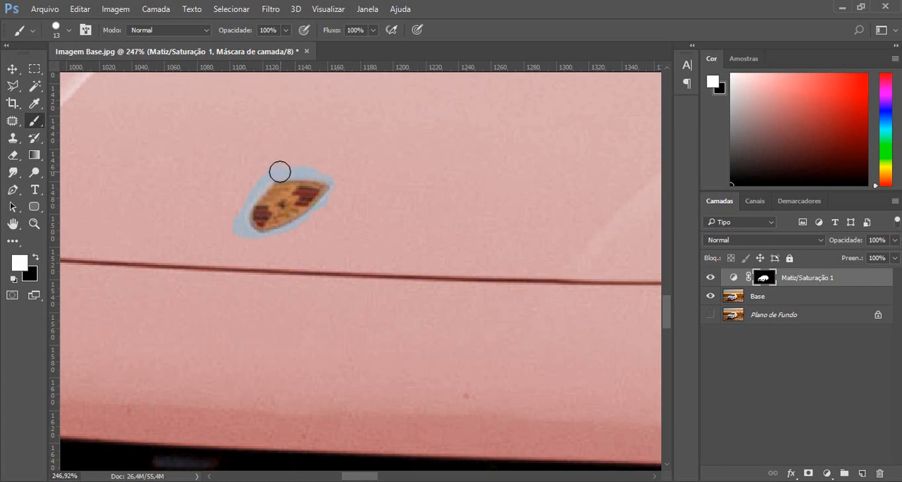
{"action": "left_click_drag", "start_coordinate": [290, 171], "coordinate": [333, 174]}
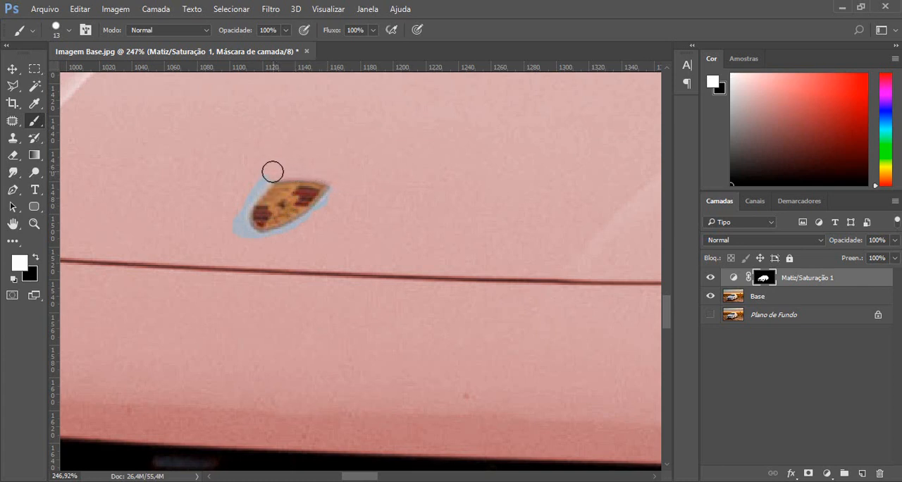
{"action": "mouse_move", "coordinate": [272, 171]}
{"action": "left_mouse_down"}
{"action": "mouse_move", "coordinate": [240, 204]}
{"action": "mouse_move", "coordinate": [244, 233]}
{"action": "left_mouse_up"}
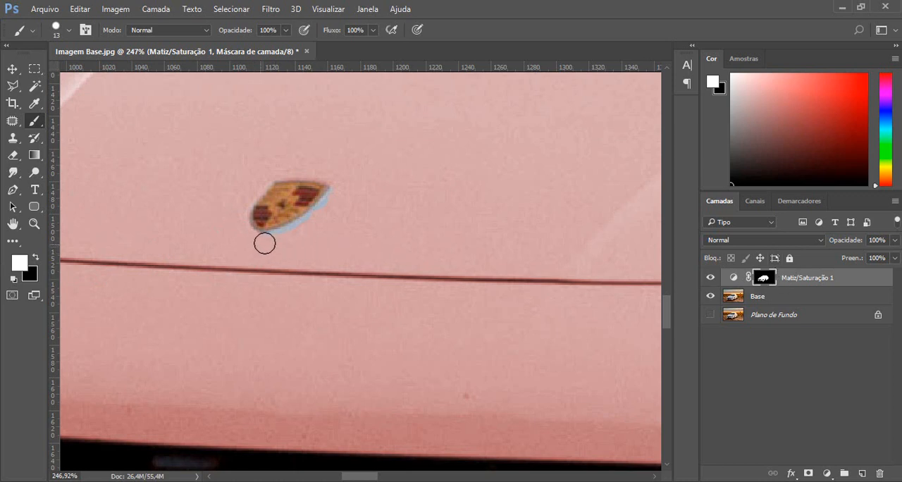
{"action": "left_click_drag", "start_coordinate": [264, 243], "coordinate": [300, 230]}
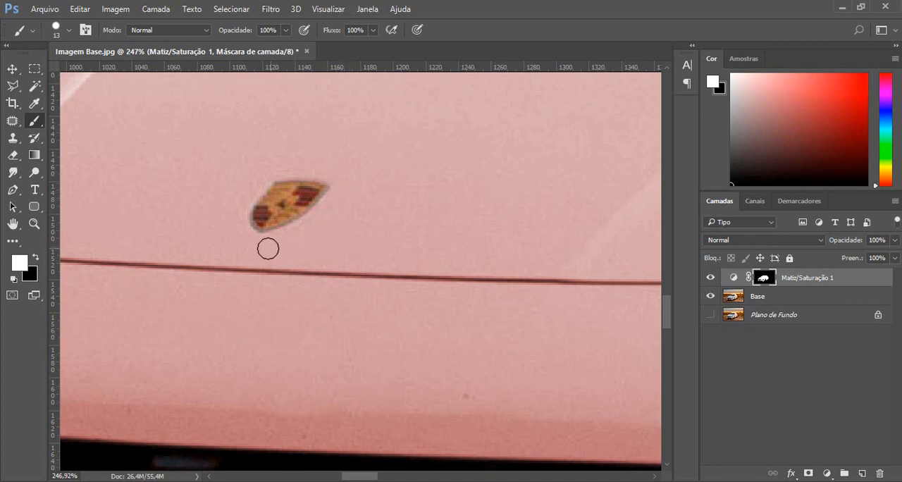
Paint the mask black over the whole right headlight with a 27 px brush.
{"action": "left_click_drag", "start_coordinate": [493, 228], "coordinate": [293, 232]}
{"action": "scroll", "coordinate": [334, 251], "scroll_direction": "down", "scroll_amount": 1}
{"action": "scroll", "coordinate": [366, 274], "scroll_direction": "down", "scroll_amount": 3}
{"action": "left_click_drag", "start_coordinate": [494, 195], "coordinate": [453, 172]}
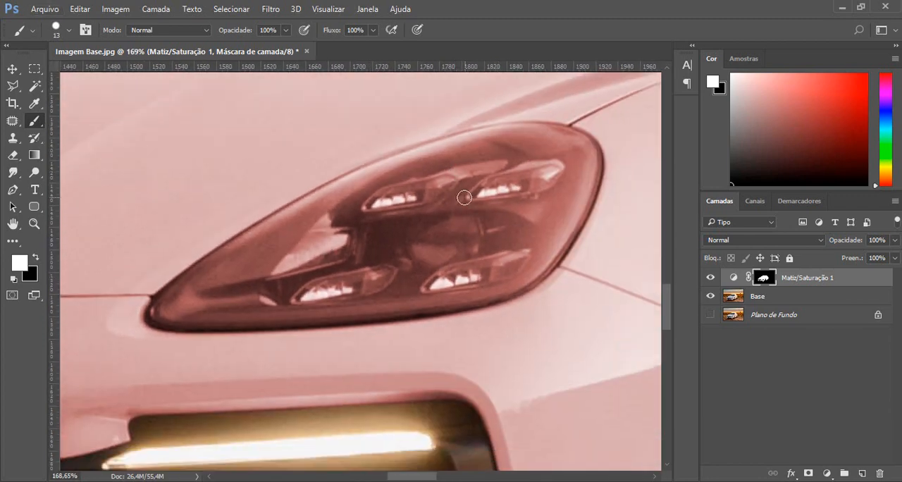
{"action": "key", "text": "x"}
{"action": "right_click", "coordinate": [366, 200]}
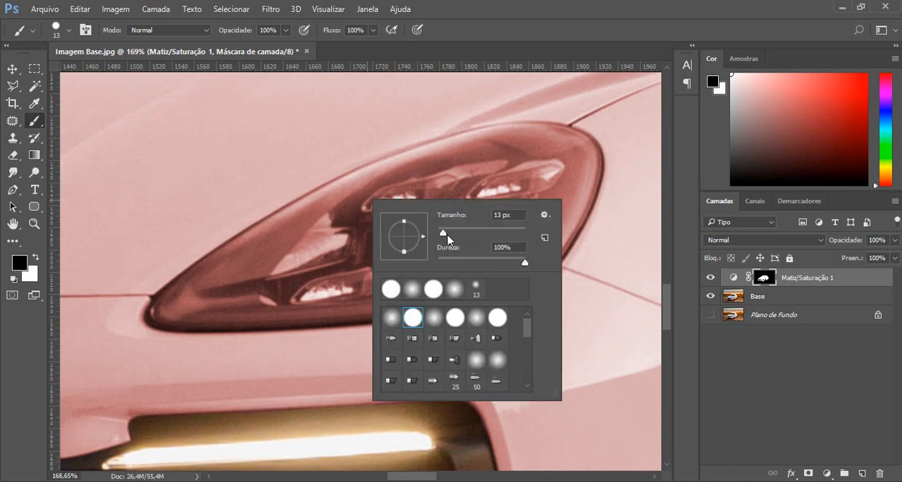
{"action": "left_click_drag", "start_coordinate": [463, 234], "coordinate": [463, 235]}
{"action": "left_click_drag", "start_coordinate": [308, 252], "coordinate": [485, 197]}
{"action": "mouse_move", "coordinate": [564, 163]}
{"action": "left_mouse_down"}
{"action": "mouse_move", "coordinate": [529, 192]}
{"action": "mouse_move", "coordinate": [525, 177]}
{"action": "mouse_move", "coordinate": [553, 159]}
{"action": "mouse_move", "coordinate": [525, 157]}
{"action": "left_mouse_up"}
{"action": "left_click_drag", "start_coordinate": [525, 157], "coordinate": [512, 160]}
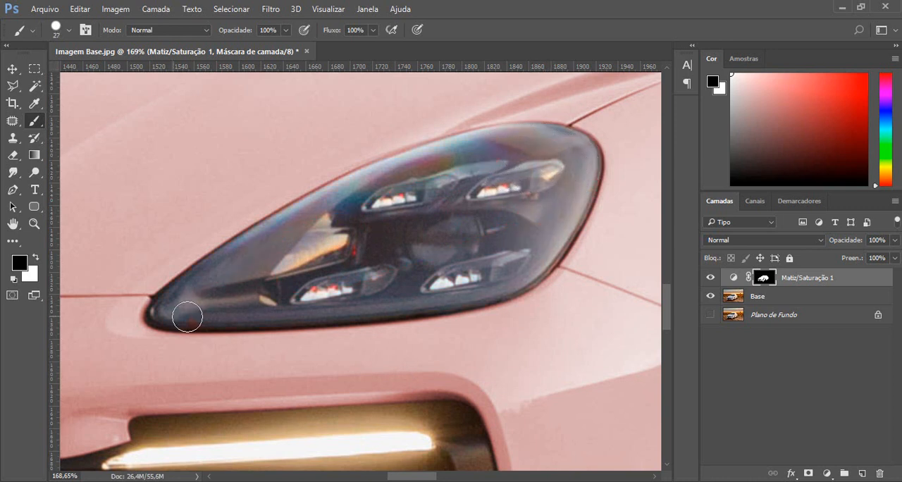
{"action": "left_click_drag", "start_coordinate": [187, 317], "coordinate": [315, 310]}
Open the Hue/Saturation layer's properties and move them clear of the car.
{"action": "scroll", "coordinate": [461, 246], "scroll_direction": "down", "scroll_amount": 7}
{"action": "scroll", "coordinate": [465, 241], "scroll_direction": "down", "scroll_amount": 3}
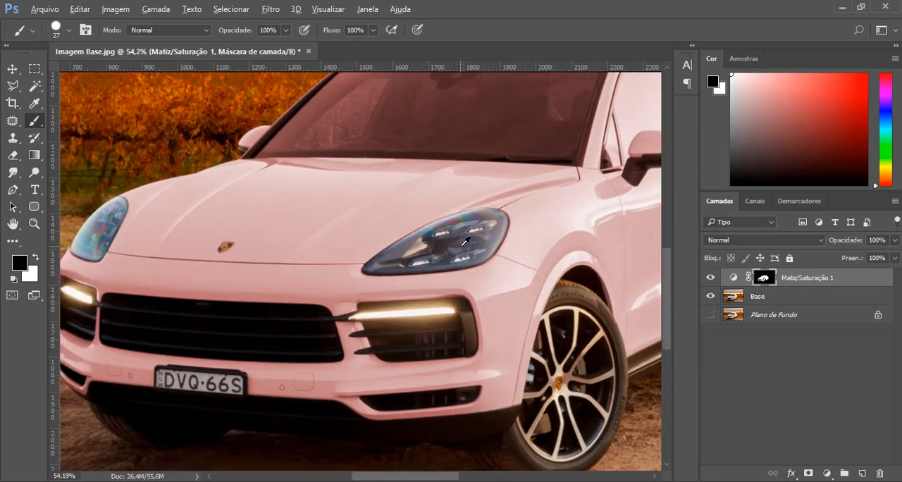
{"action": "left_click_drag", "start_coordinate": [276, 223], "coordinate": [300, 199]}
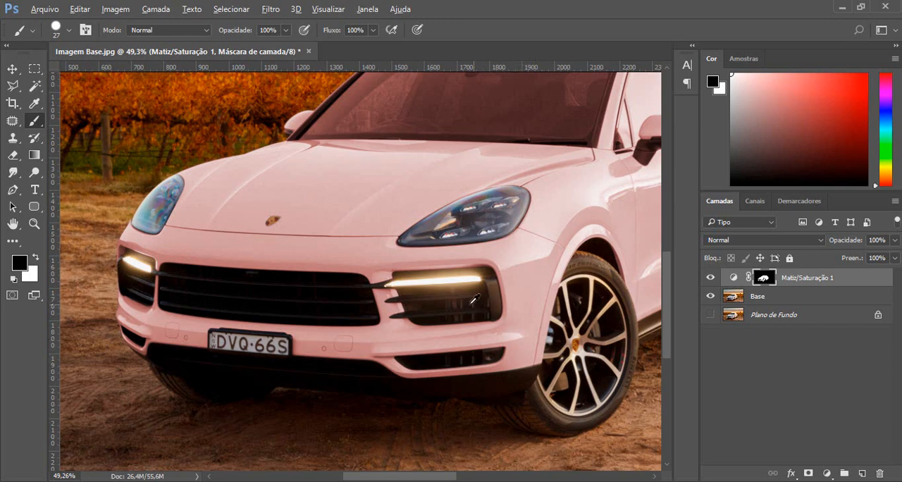
{"action": "scroll", "coordinate": [400, 266], "scroll_direction": "up", "scroll_amount": 1}
{"action": "key", "text": "alt"}
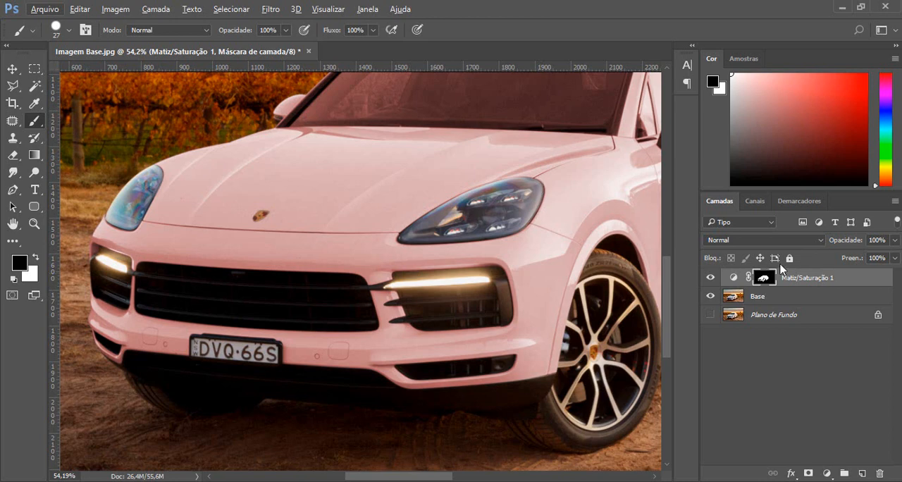
{"action": "double_click", "coordinate": [733, 279]}
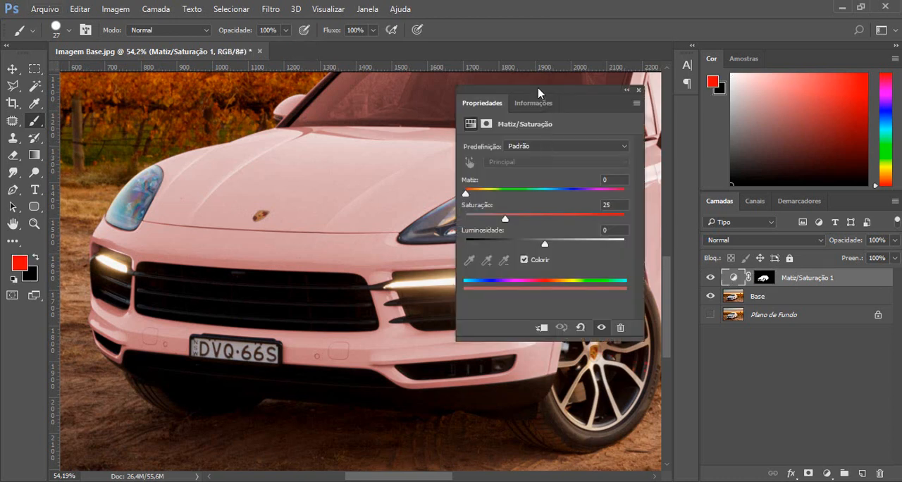
{"action": "left_click_drag", "start_coordinate": [538, 93], "coordinate": [726, 77]}
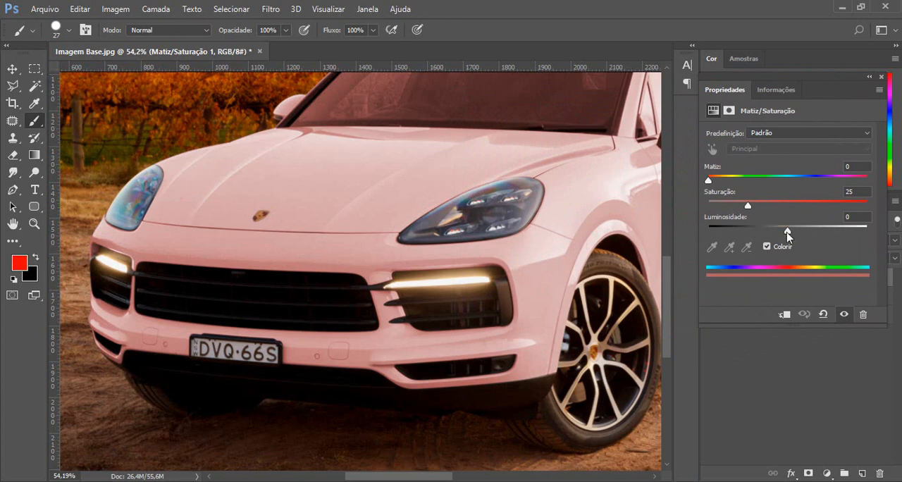
Try a blue tint on the car with Hue 243, Saturation 93 and Lightness -9.
{"action": "mouse_move", "coordinate": [787, 232]}
{"action": "left_mouse_down"}
{"action": "mouse_move", "coordinate": [770, 232]}
{"action": "mouse_move", "coordinate": [798, 233]}
{"action": "mouse_move", "coordinate": [788, 231]}
{"action": "left_mouse_up"}
{"action": "left_click_drag", "start_coordinate": [709, 180], "coordinate": [817, 181]}
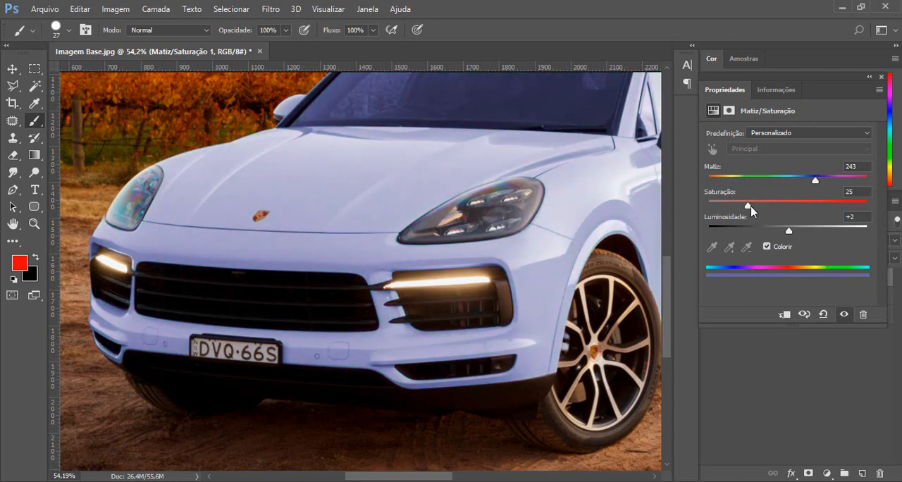
{"action": "left_click_drag", "start_coordinate": [748, 205], "coordinate": [857, 203]}
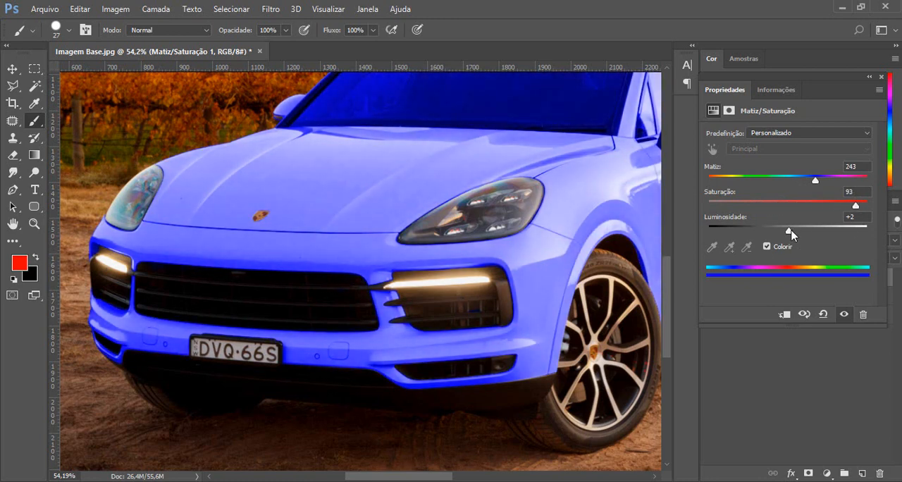
{"action": "mouse_move", "coordinate": [793, 234]}
{"action": "left_mouse_down"}
{"action": "mouse_move", "coordinate": [767, 235]}
{"action": "mouse_move", "coordinate": [779, 231]}
{"action": "left_mouse_up"}
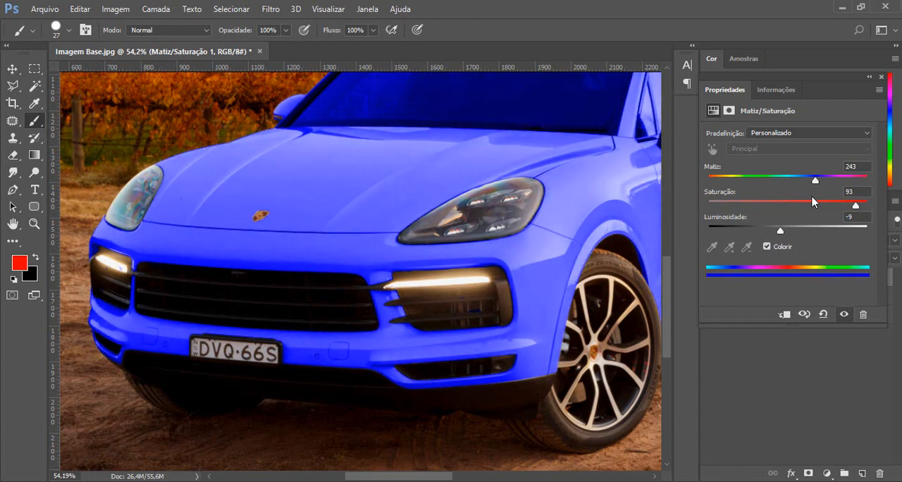
Try a yellow tint on the car with Hue 54, Saturation 87 and Lightness 0.
{"action": "left_click_drag", "start_coordinate": [815, 181], "coordinate": [732, 181]}
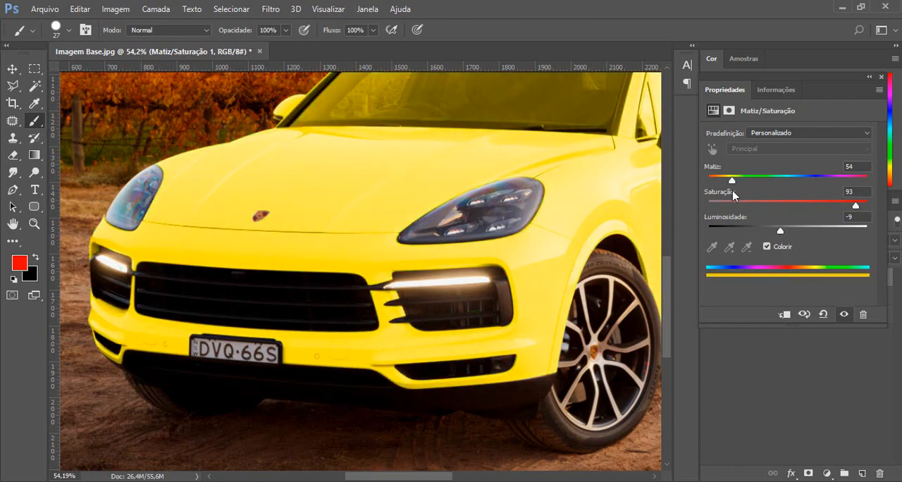
{"action": "left_click_drag", "start_coordinate": [780, 232], "coordinate": [787, 233]}
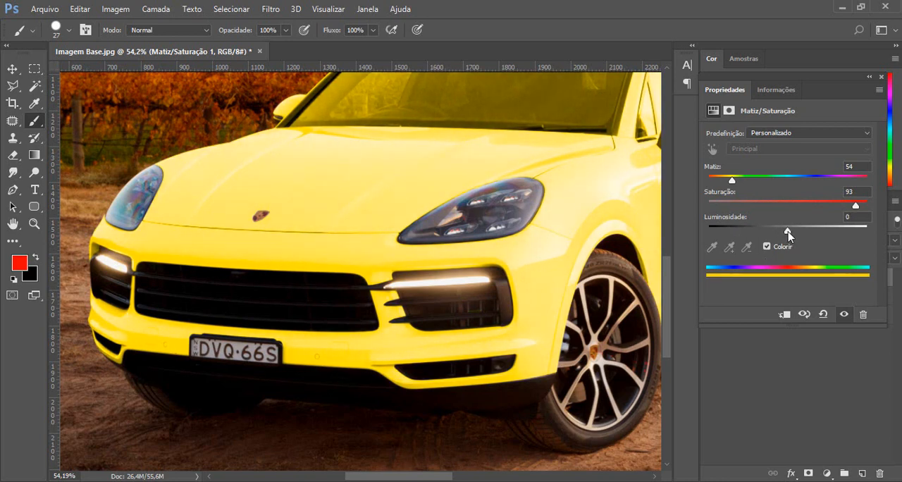
{"action": "left_click_drag", "start_coordinate": [854, 205], "coordinate": [845, 208]}
Tint the car red with Hue 0, Lightness -27 and a saturation slightly above 60.
{"action": "scroll", "coordinate": [421, 272], "scroll_direction": "down", "scroll_amount": 5}
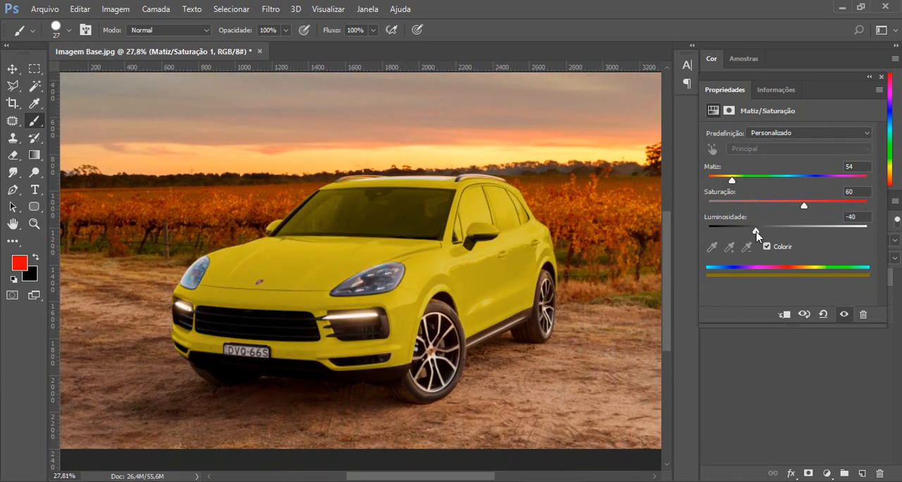
{"action": "left_click_drag", "start_coordinate": [757, 237], "coordinate": [767, 236]}
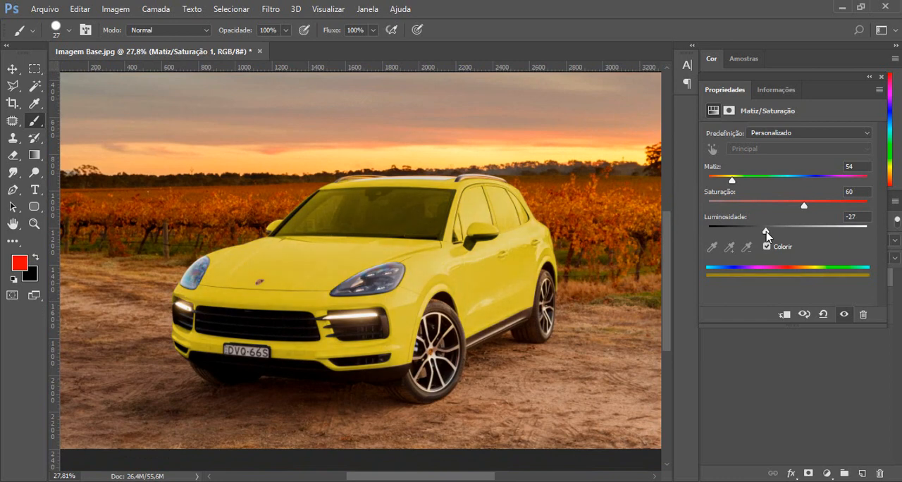
{"action": "left_click_drag", "start_coordinate": [737, 181], "coordinate": [710, 207]}
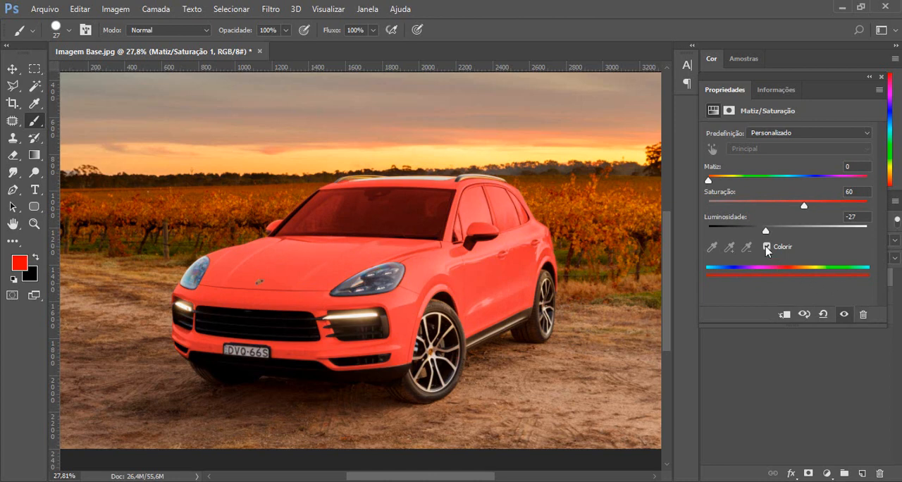
{"action": "left_click_drag", "start_coordinate": [804, 205], "coordinate": [817, 205]}
{"action": "scroll", "coordinate": [372, 211], "scroll_direction": "up", "scroll_amount": 2}
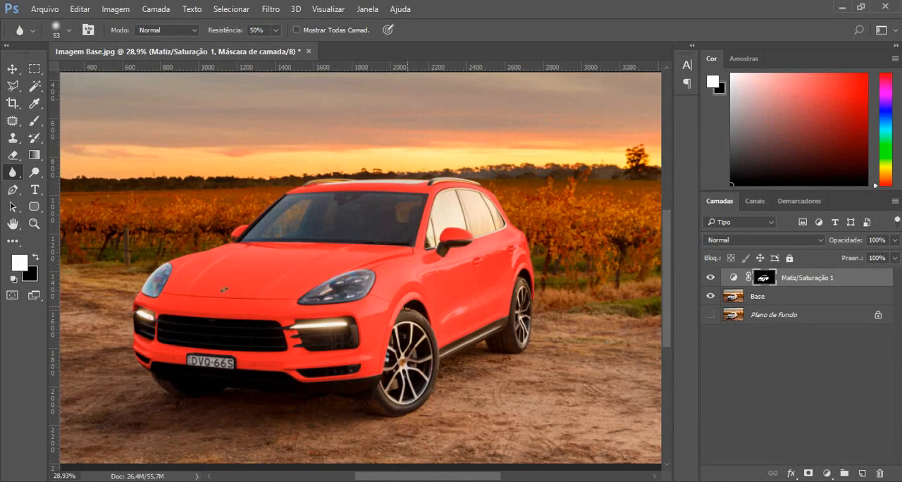
{"action": "scroll", "coordinate": [355, 373], "scroll_direction": "up", "scroll_amount": 2}
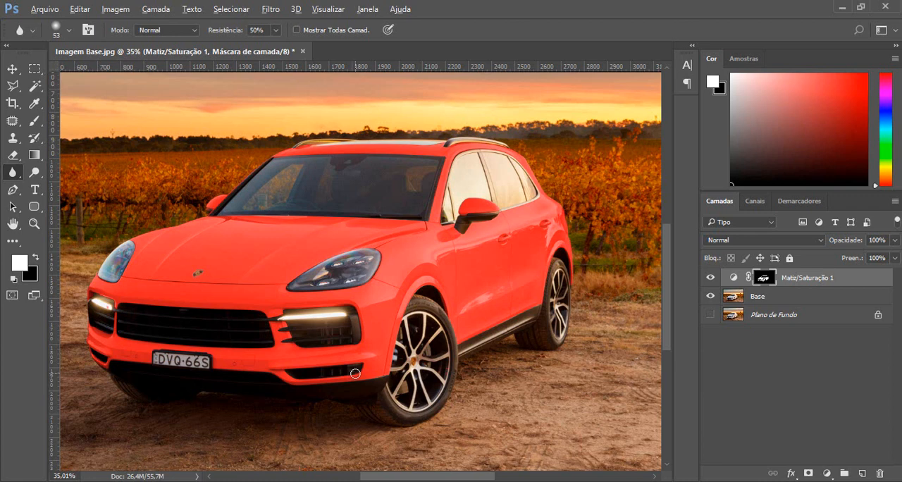
{"action": "scroll", "coordinate": [355, 372], "scroll_direction": "down", "scroll_amount": 3}
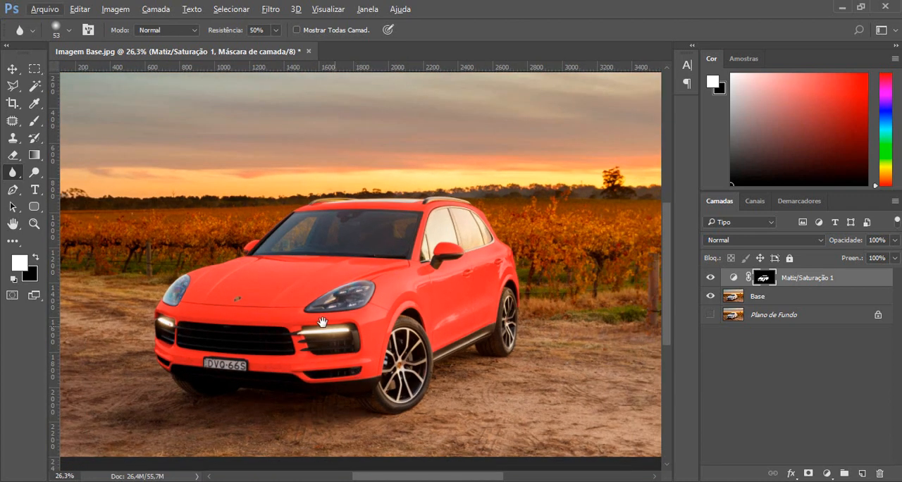
{"action": "left_click_drag", "start_coordinate": [322, 322], "coordinate": [361, 318]}
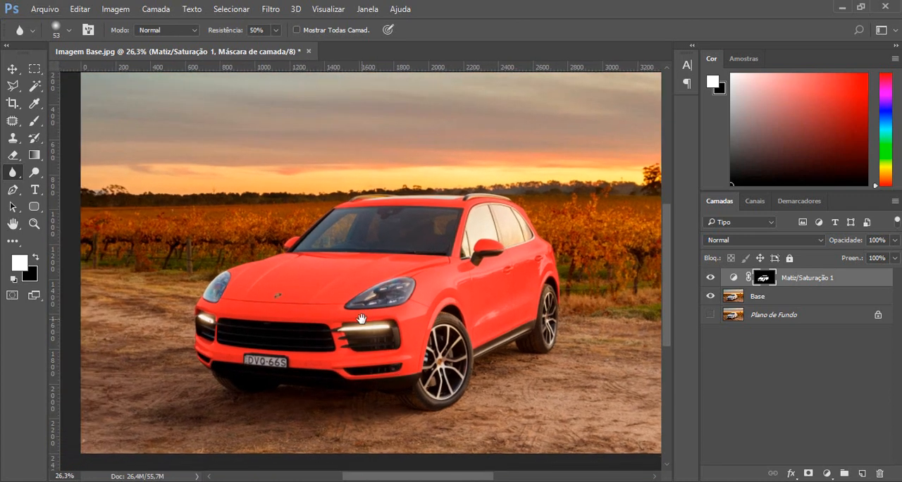
Switch to the Move tool and reopen the Hue/Saturation layer's properties with the whole image in view.
{"action": "scroll", "coordinate": [362, 319], "scroll_direction": "down", "scroll_amount": 2}
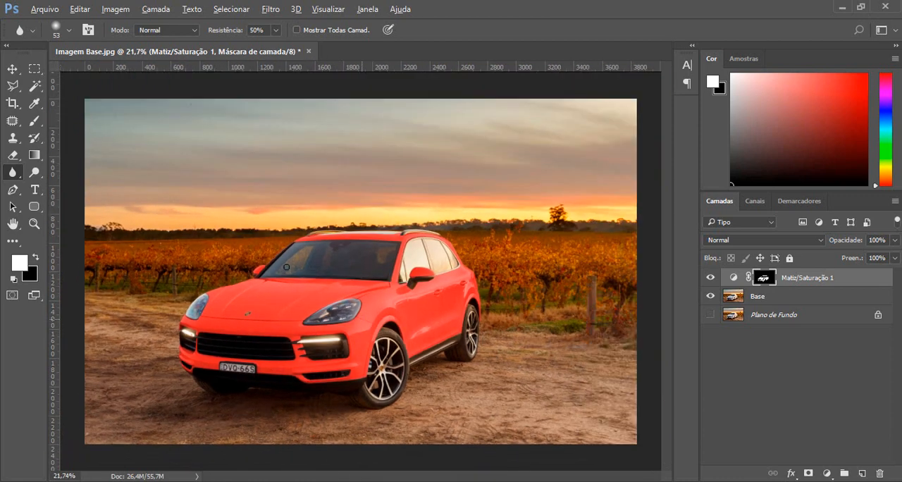
{"action": "left_click", "coordinate": [11, 68]}
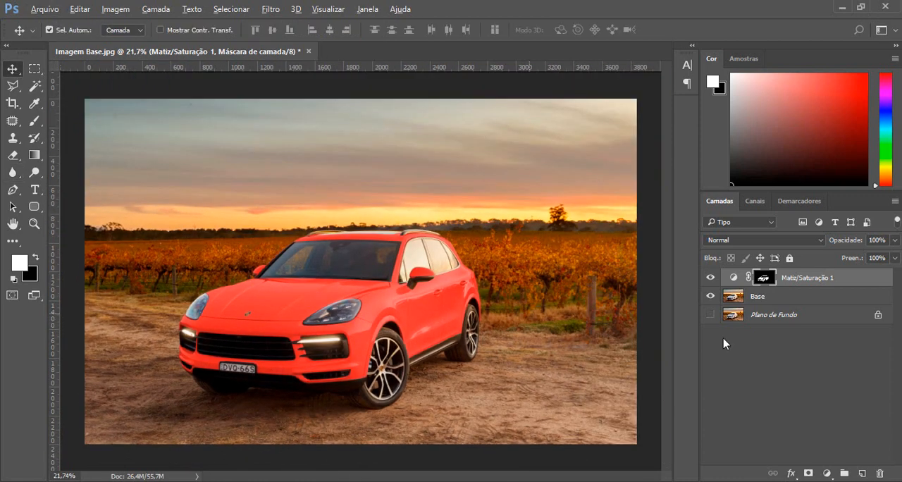
{"action": "key", "text": "alt"}
{"action": "double_click", "coordinate": [734, 279]}
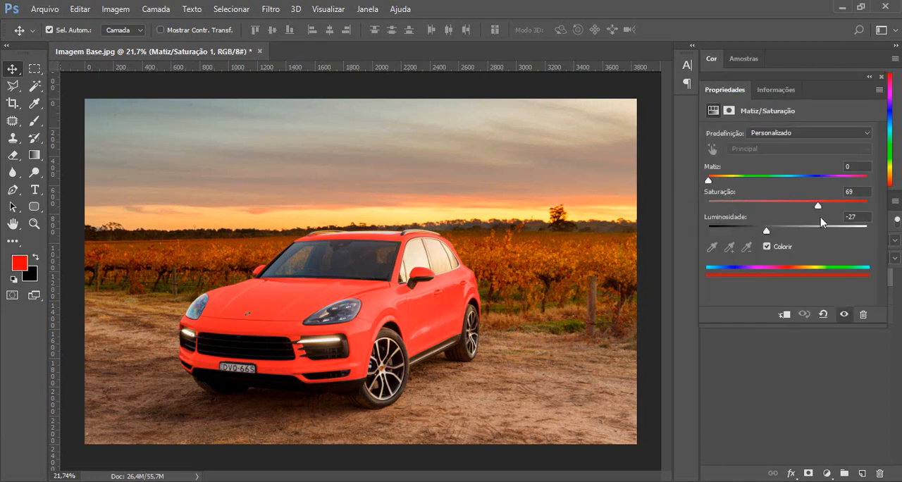
Test a yellow tint with Hue 51, and make the car vivid red with Hue 360, Saturation 100 and Lightness -17.
{"action": "left_click_drag", "start_coordinate": [709, 181], "coordinate": [731, 182]}
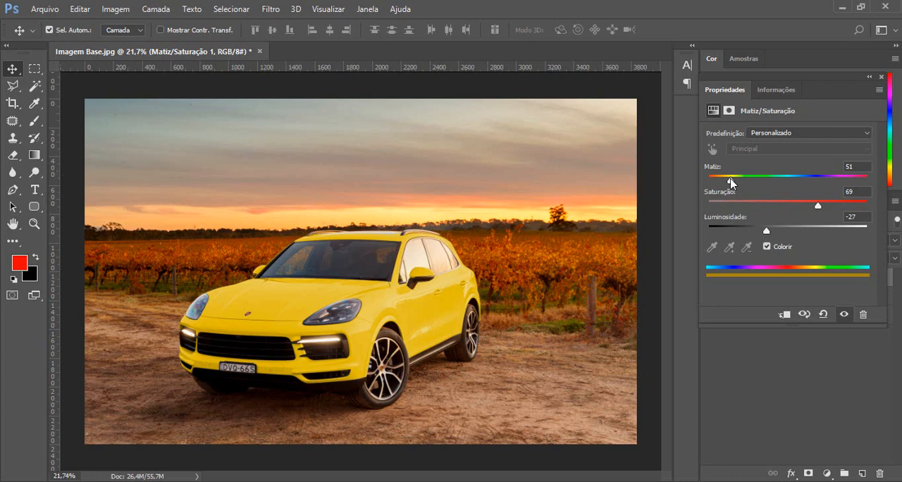
{"action": "left_click_drag", "start_coordinate": [731, 181], "coordinate": [877, 182]}
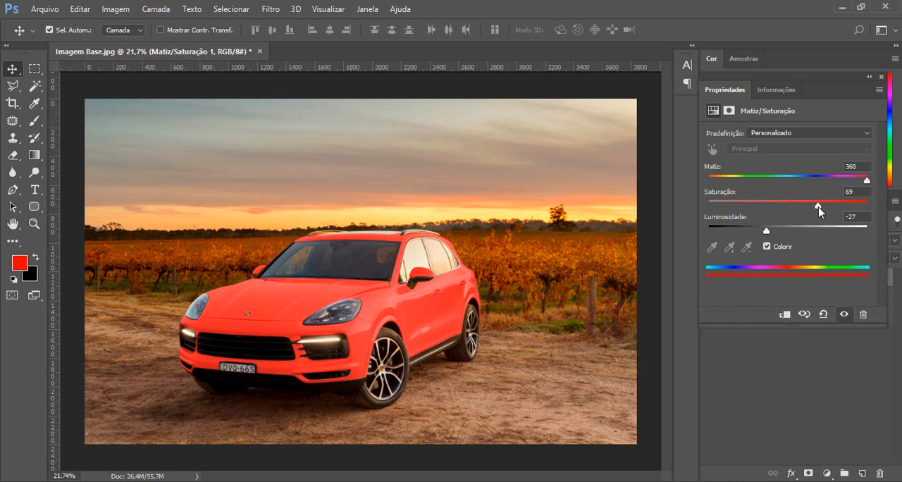
{"action": "left_click_drag", "start_coordinate": [818, 206], "coordinate": [887, 200]}
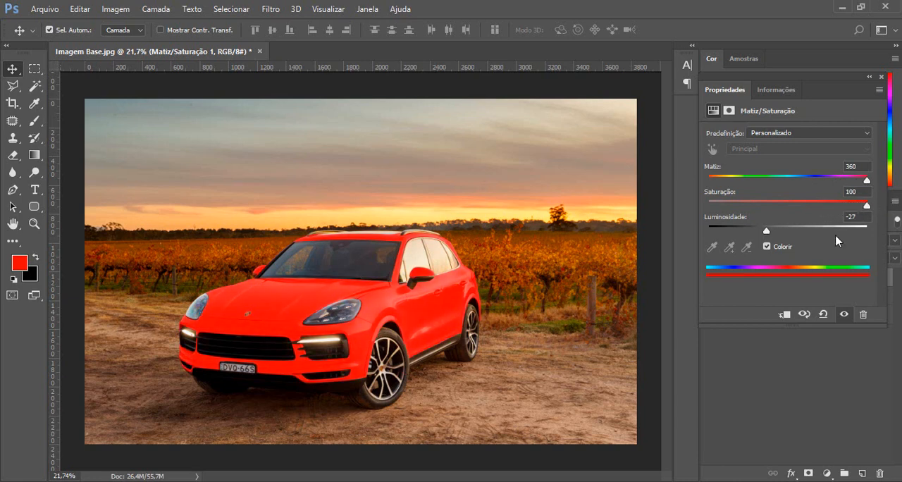
{"action": "mouse_move", "coordinate": [767, 231]}
{"action": "left_mouse_down"}
{"action": "mouse_move", "coordinate": [758, 234]}
{"action": "mouse_move", "coordinate": [775, 235]}
{"action": "left_mouse_up"}
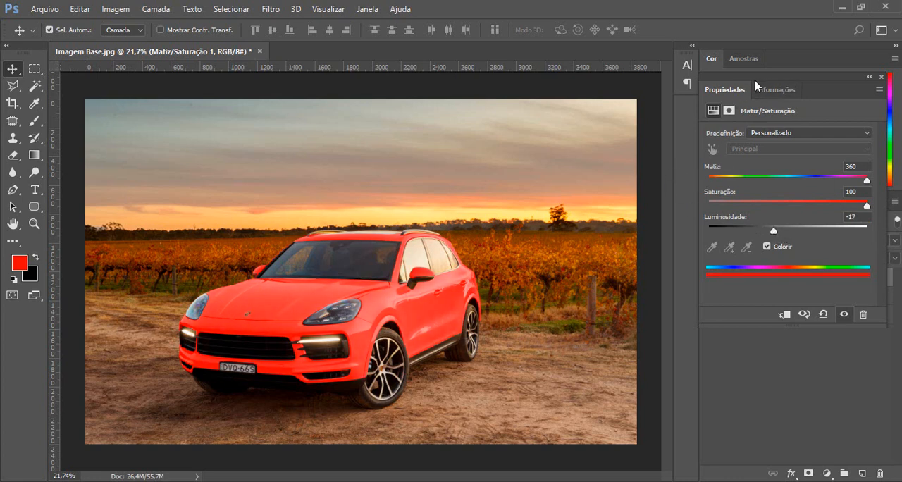
Tint the car yellow with Hue 41, and dock the adjustment's properties above the layers, enlarged to show the Colorize option.
{"action": "left_click_drag", "start_coordinate": [813, 84], "coordinate": [605, 108]}
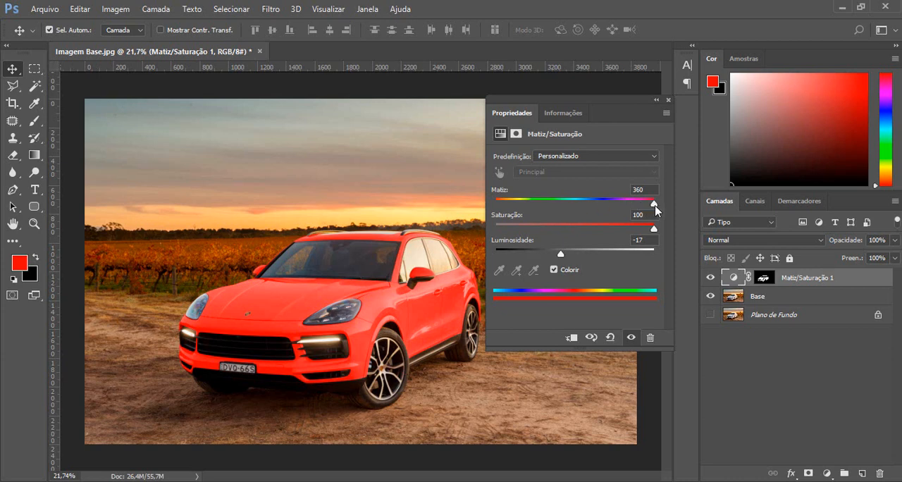
{"action": "left_click_drag", "start_coordinate": [654, 204], "coordinate": [513, 205]}
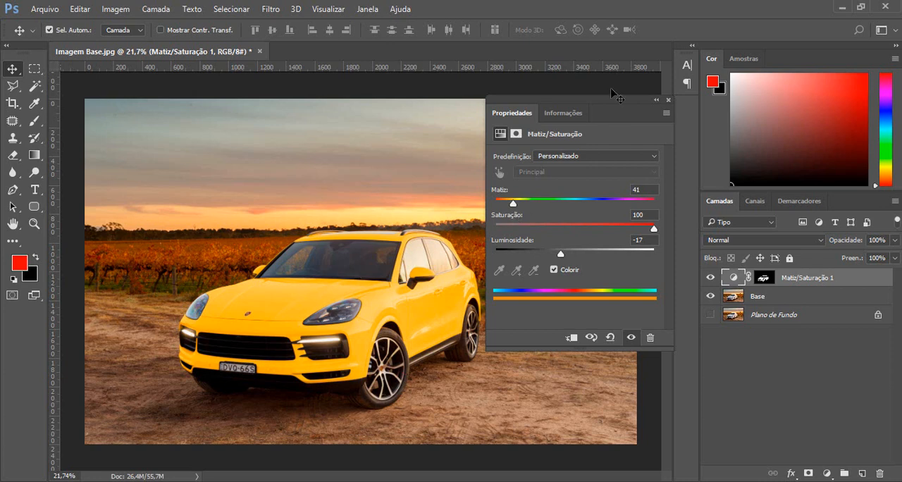
{"action": "left_click_drag", "start_coordinate": [610, 104], "coordinate": [820, 61]}
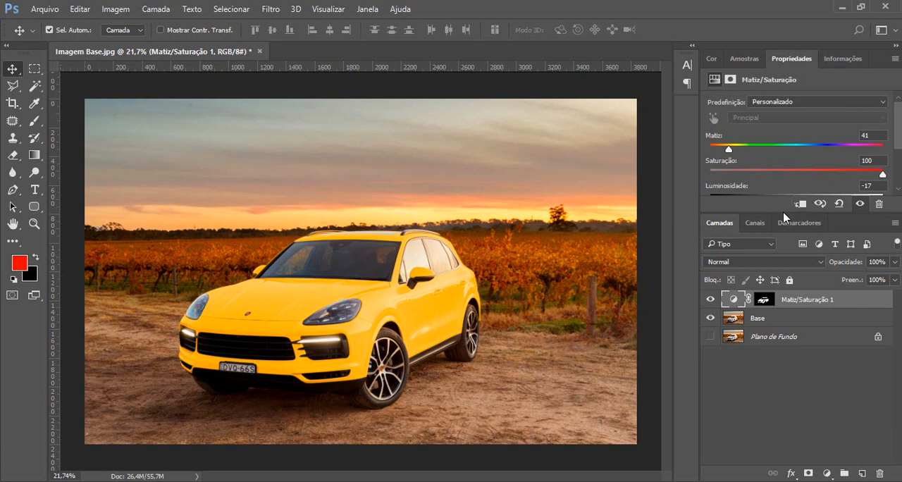
{"action": "left_click_drag", "start_coordinate": [784, 213], "coordinate": [782, 272]}
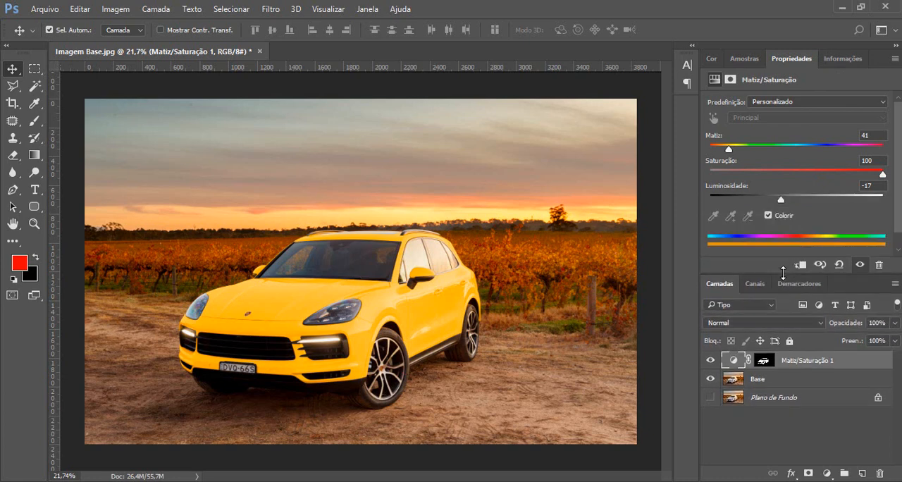